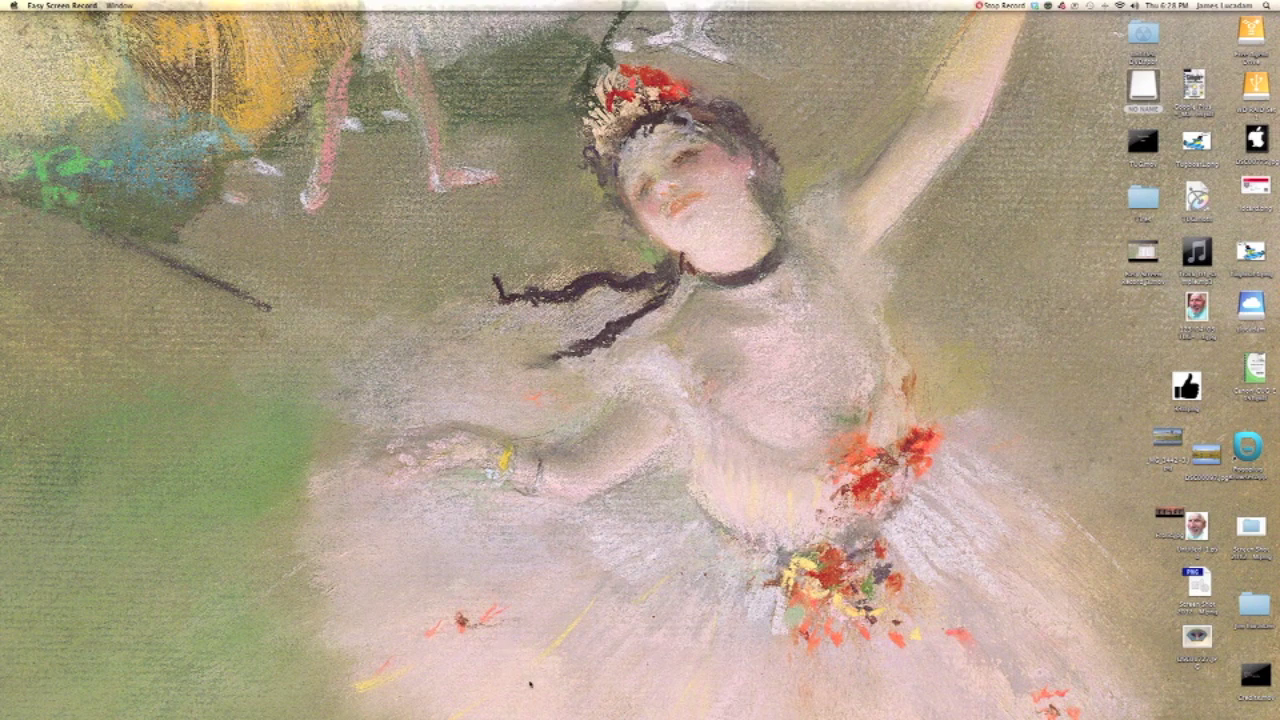
# Select the four beach photos of the girl in Adobe Bridge and open them in Photoshop.
pyautogui.moveTo(540, 718)
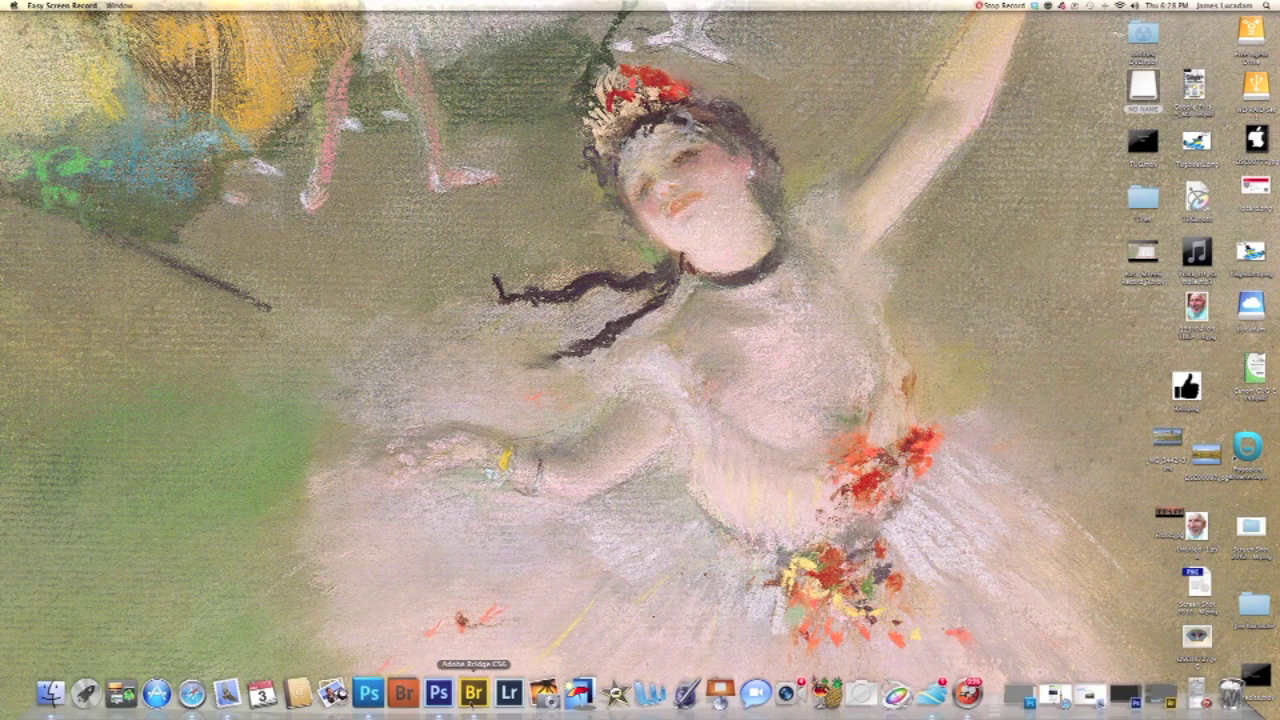
pyautogui.click(476, 694)
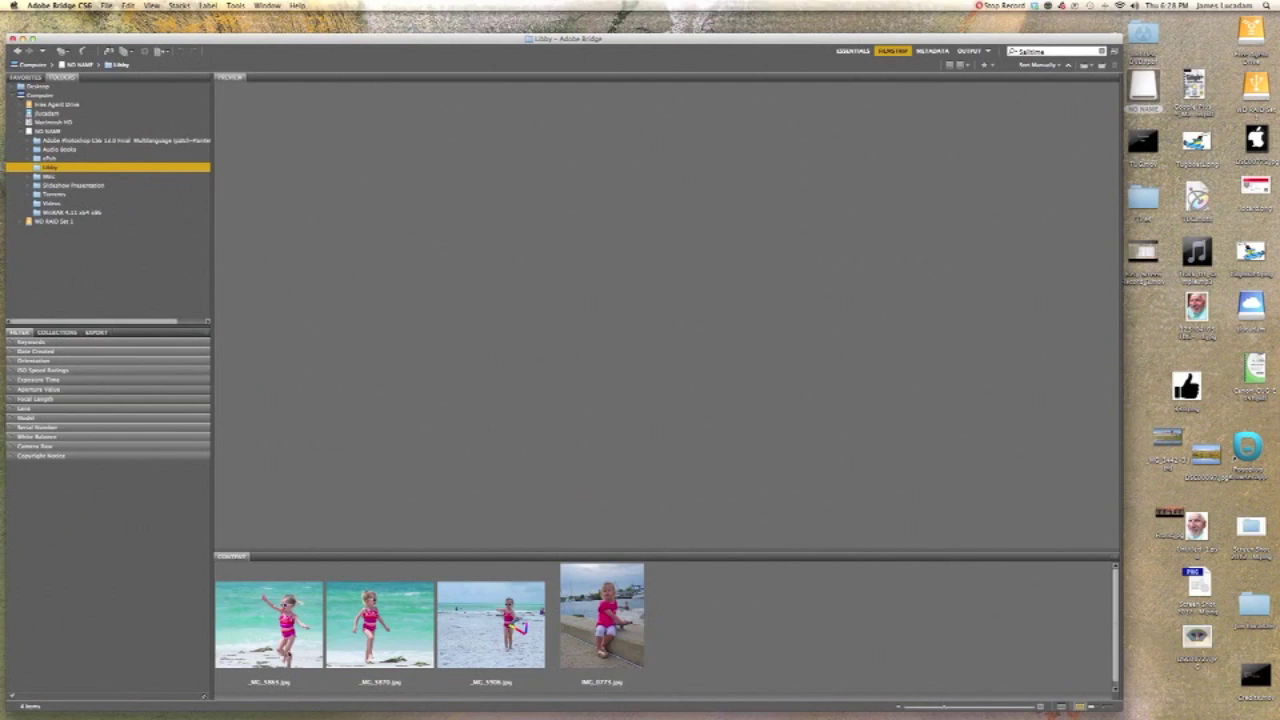
pyautogui.click(290, 645)
pyautogui.keyDown('shift'); pyautogui.click(380, 625); pyautogui.keyUp('shift')
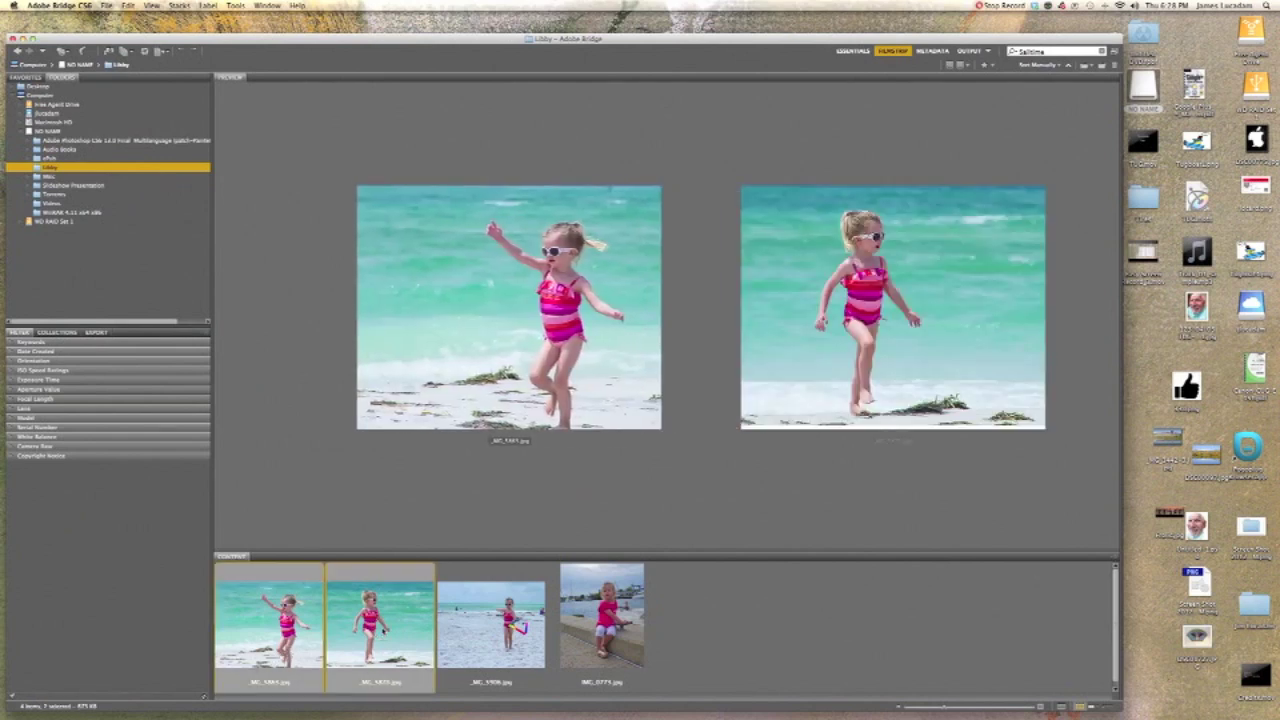
pyautogui.keyDown('shift'); pyautogui.click(490, 625); pyautogui.keyUp('shift')
pyautogui.keyDown('shift'); pyautogui.click(615, 616); pyautogui.keyUp('shift')
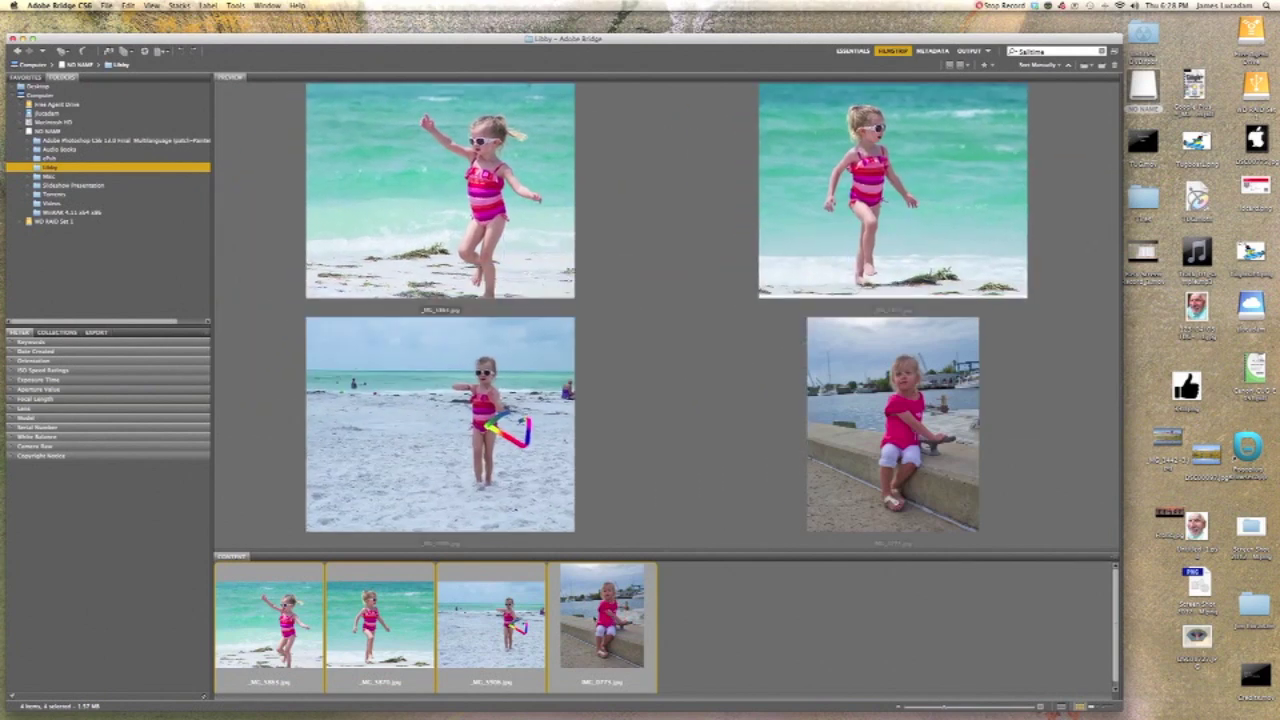
pyautogui.doubleClick(595, 616)
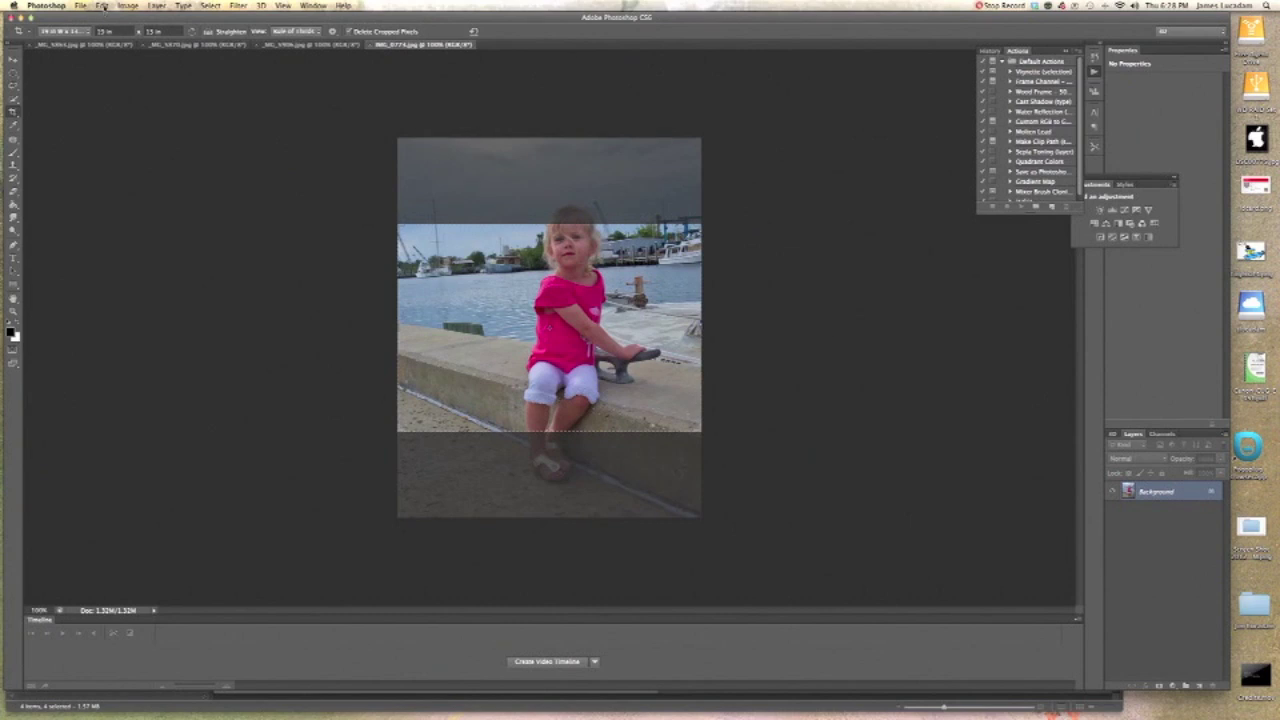
# Bring up the New document dialog from the File menu.
pyautogui.click(81, 6)
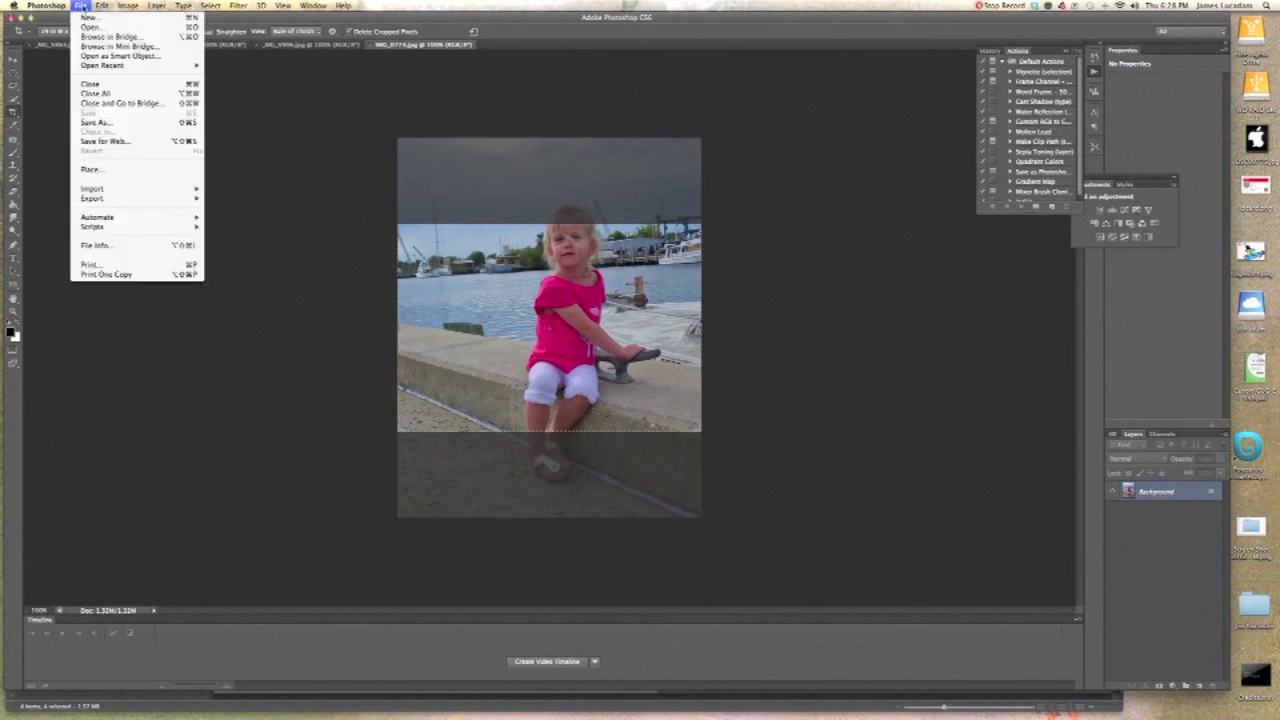
pyautogui.click(90, 21)
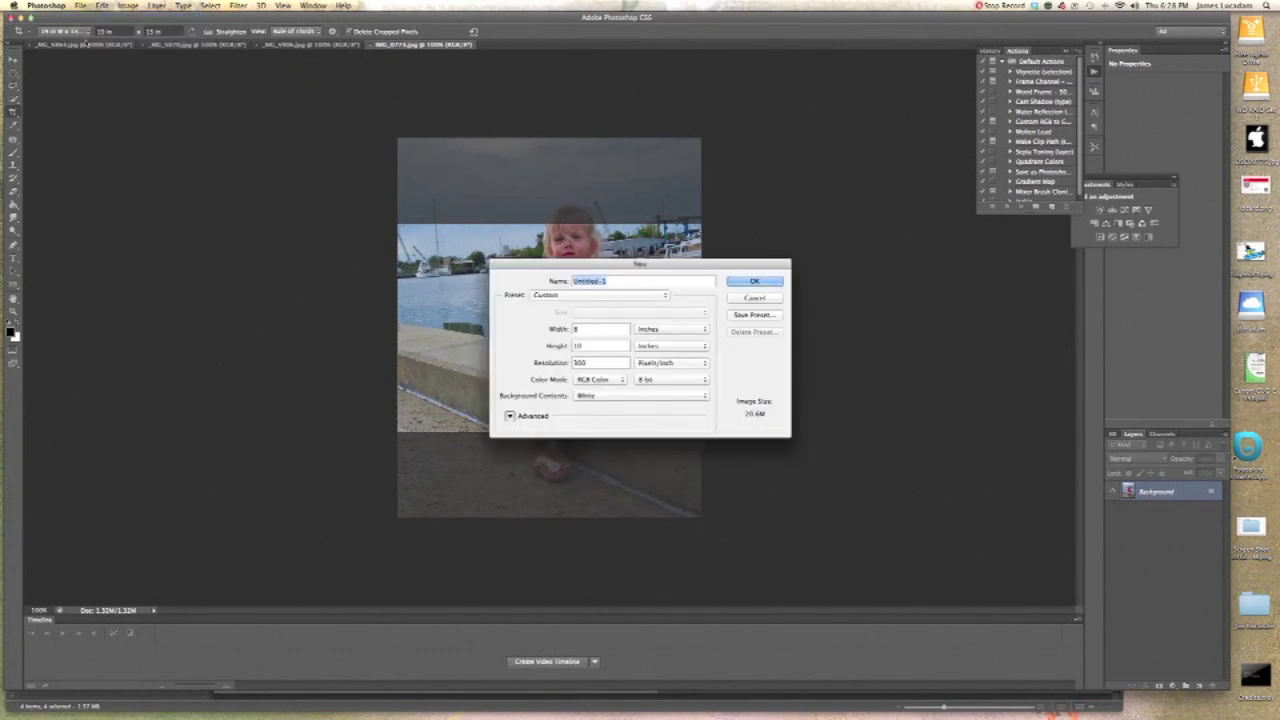
# Create a document named 'Wallet', 2.5 × 3.5 inches at 140 pixels/inch.
pyautogui.write('Wallet')
pyautogui.press('Tab')
pyautogui.write('2.5')
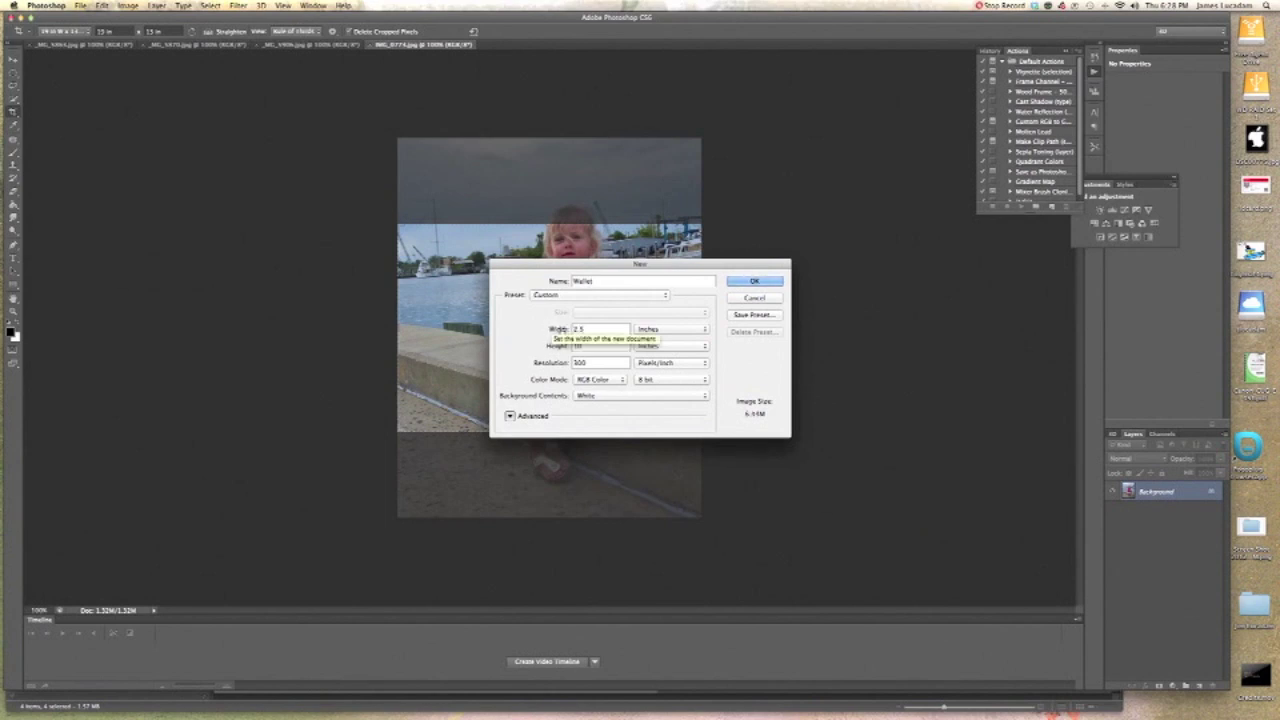
pyautogui.press('Tab')
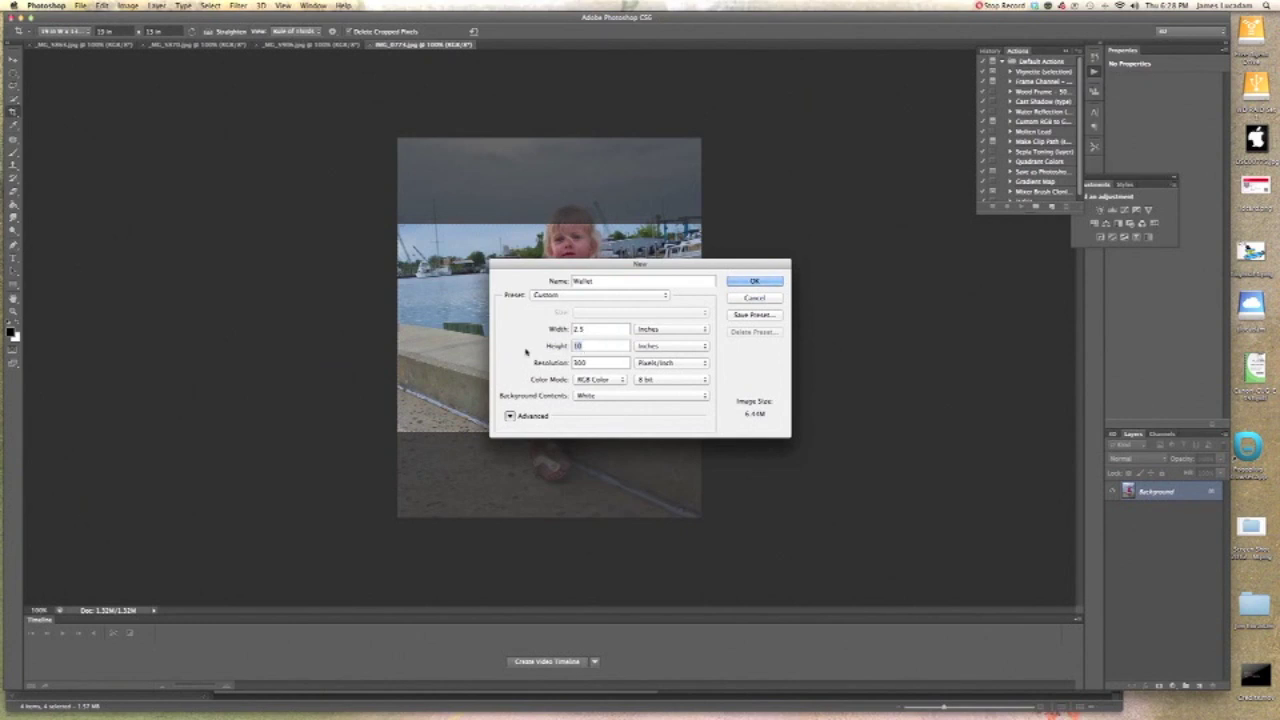
pyautogui.write('5')
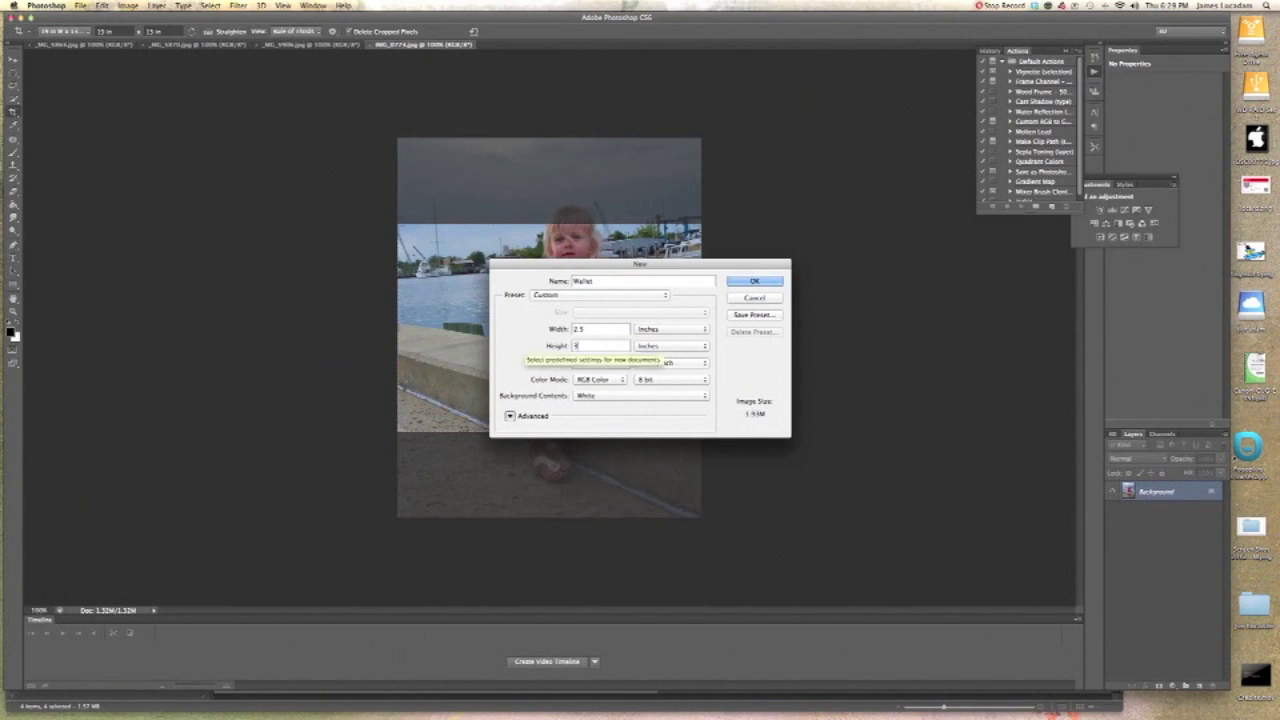
pyautogui.write('.5')
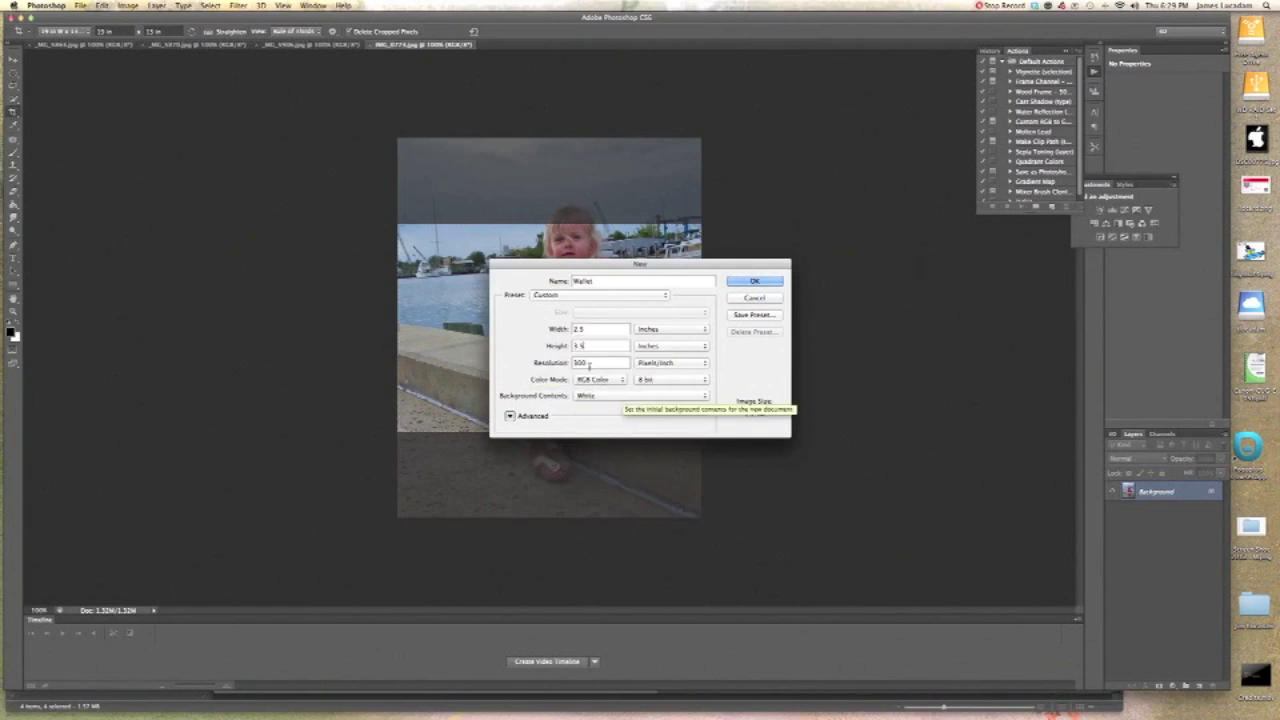
pyautogui.doubleClick(588, 363)
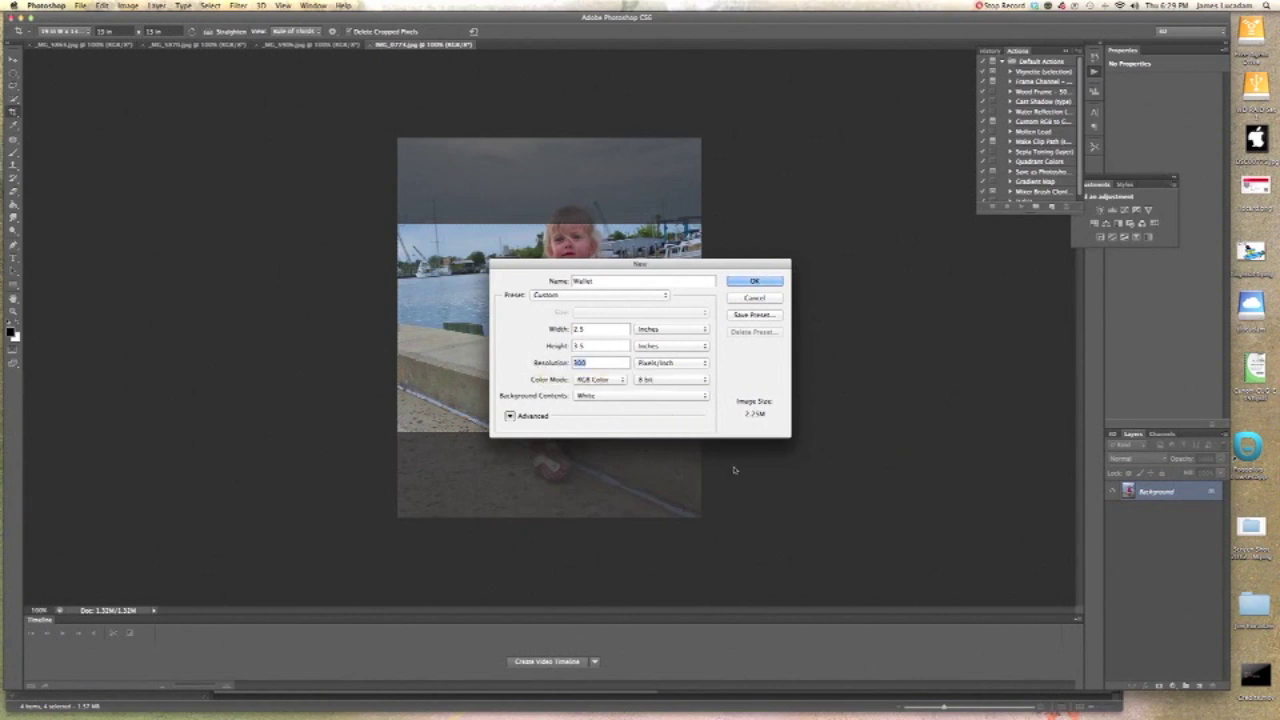
pyautogui.write('140')
pyautogui.click(757, 280)
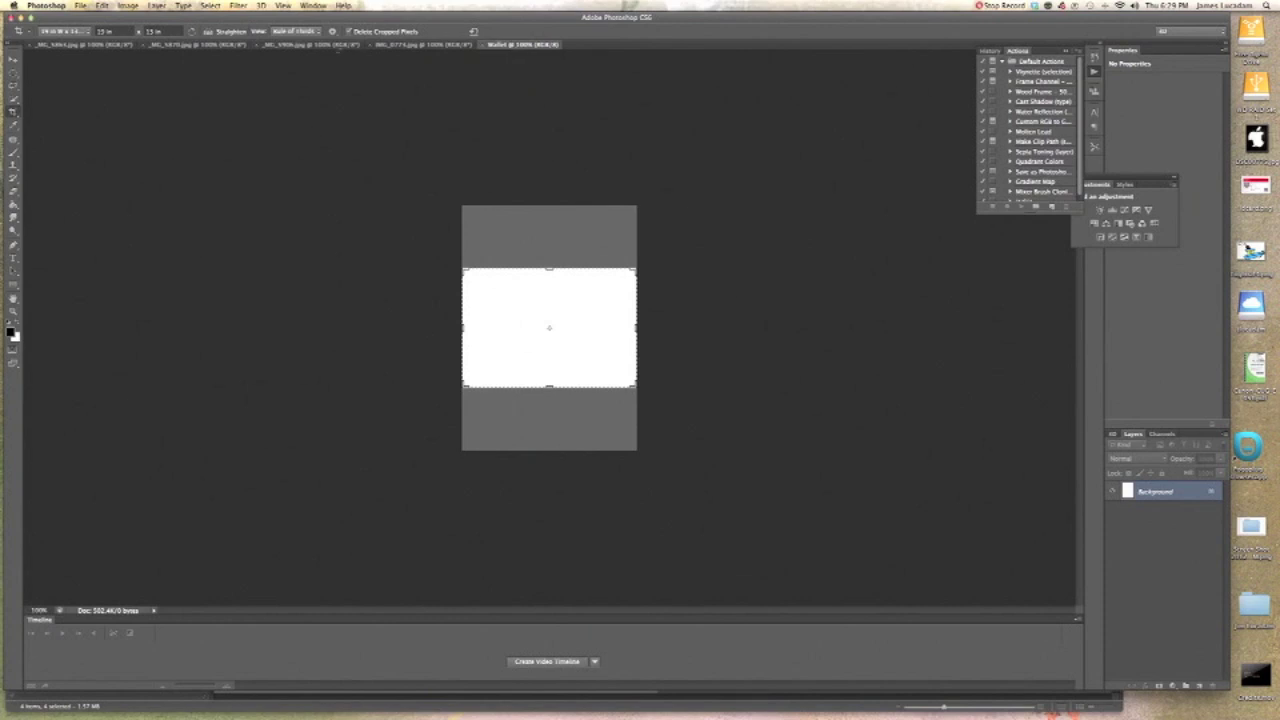
# Switch to the IMG_0774.jpg photo of the girl on the seawall.
pyautogui.click(419, 45)
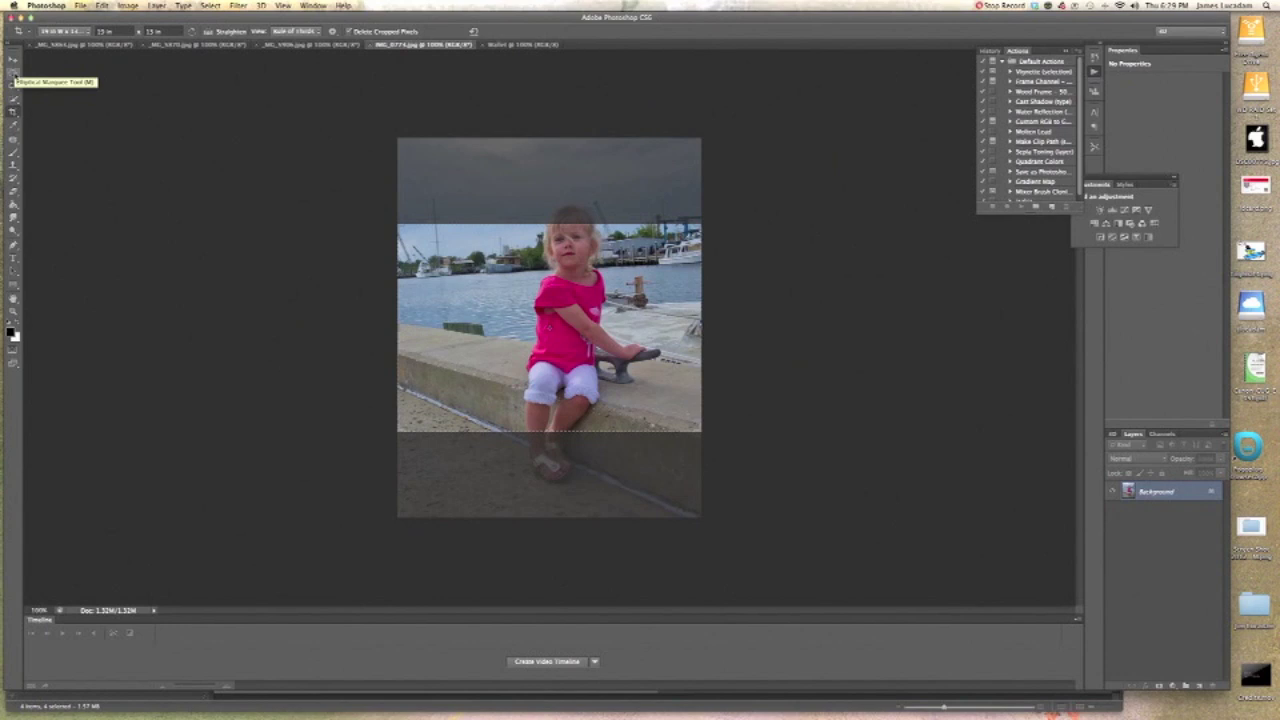
# Draw a tall Rectangular Marquee around the girl from above her head to her feet.
pyautogui.click(13, 73)
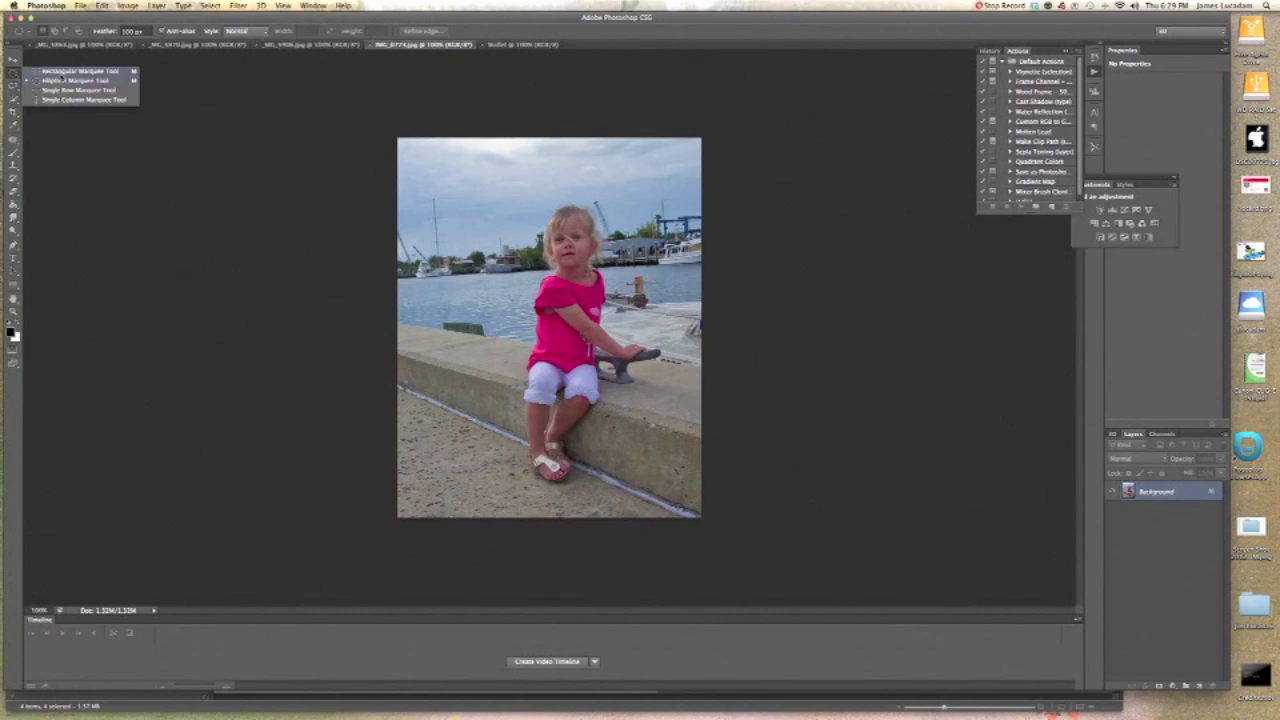
pyautogui.click(60, 72)
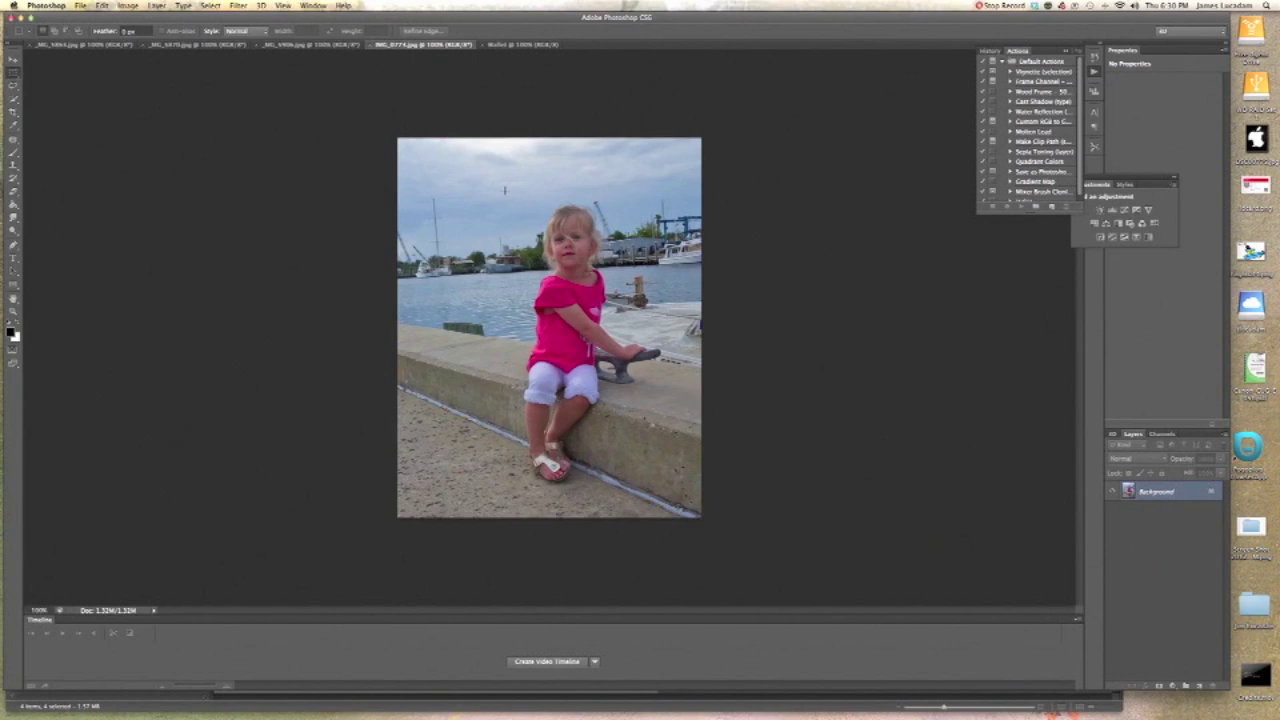
pyautogui.moveTo(508, 190); pyautogui.dragTo(668, 496)
# Crop the seawall photo to the marquee selection with Image > Crop.
pyautogui.click(128, 5)
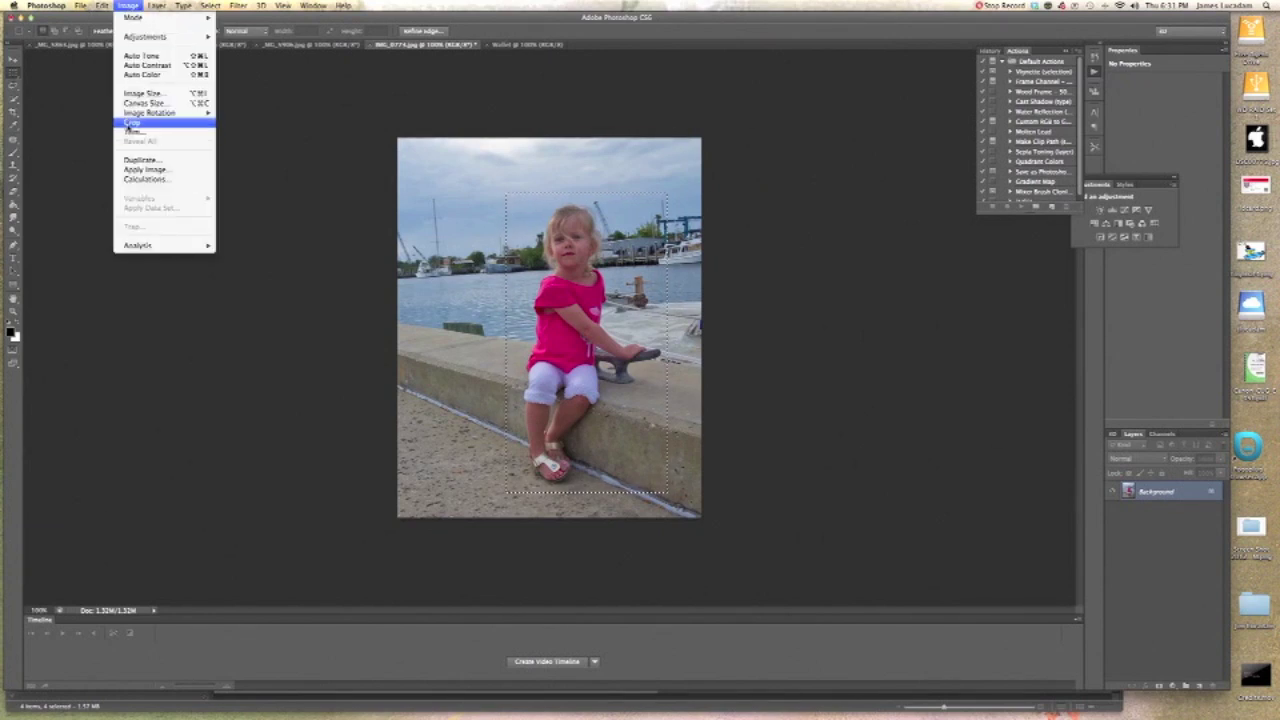
pyautogui.click(131, 122)
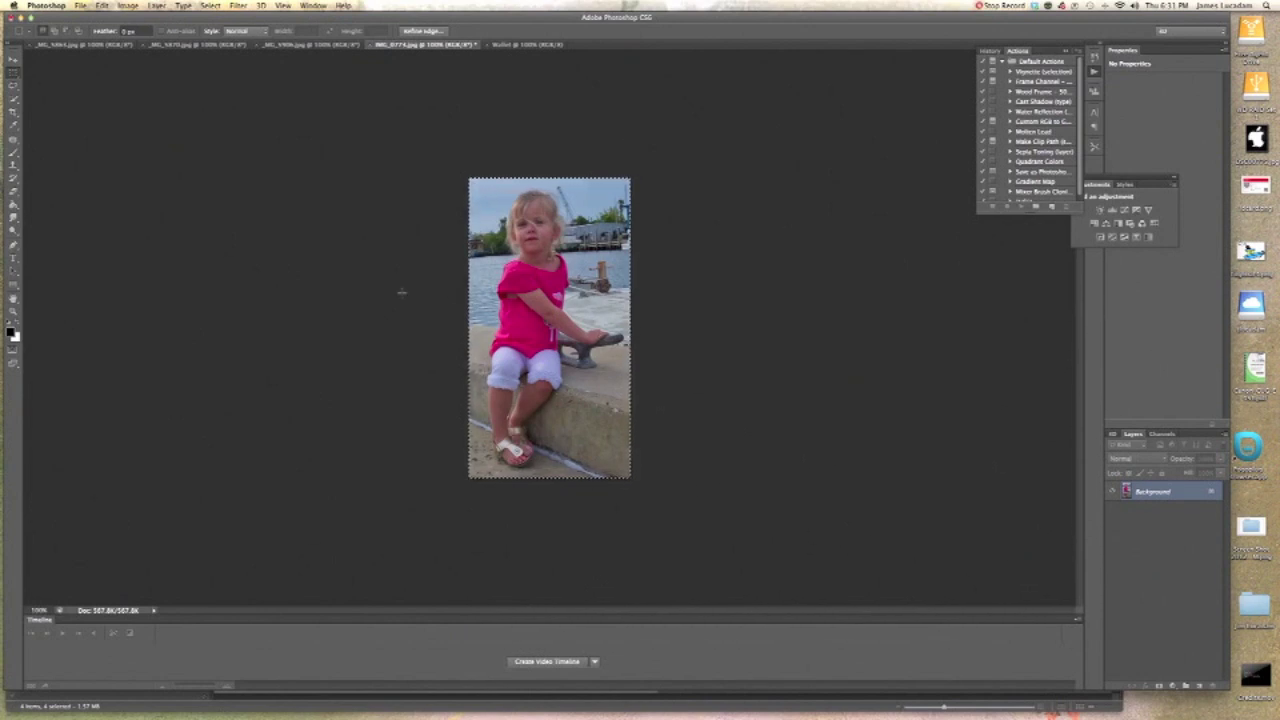
pyautogui.click(103, 6)
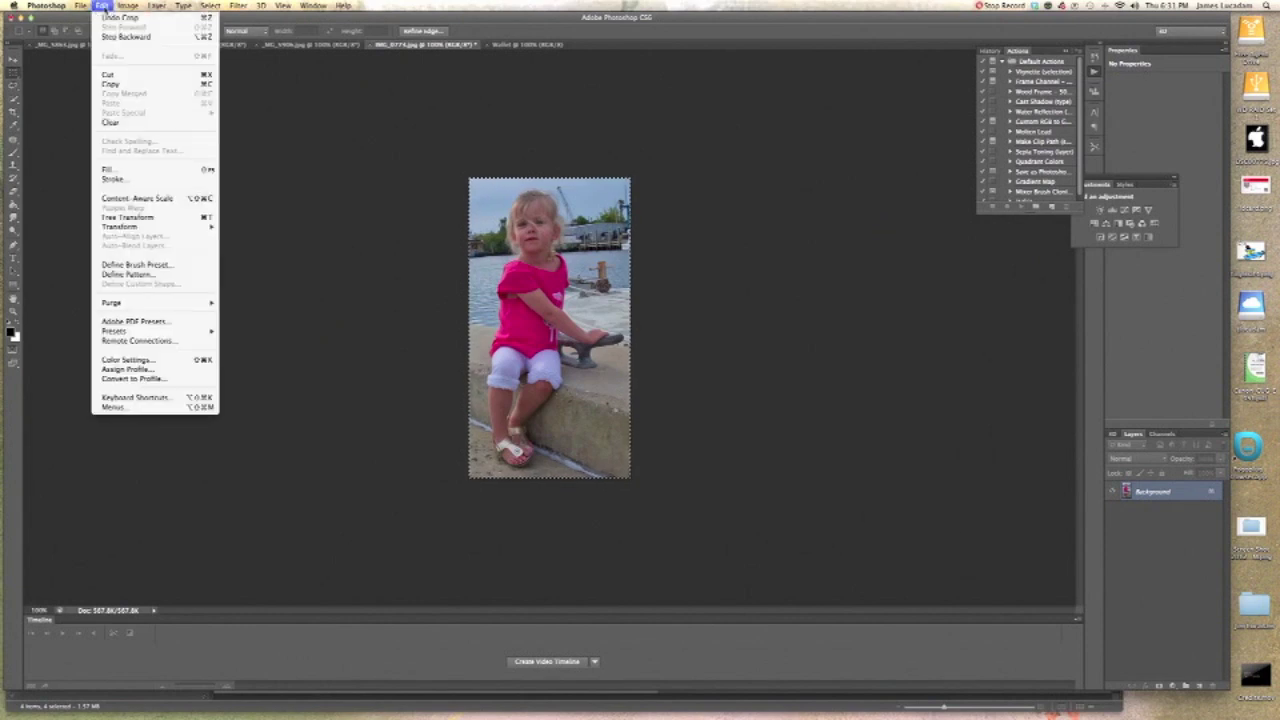
# Copy the cropped seawall photo and bring up the Wallet document.
pyautogui.click(204, 85)
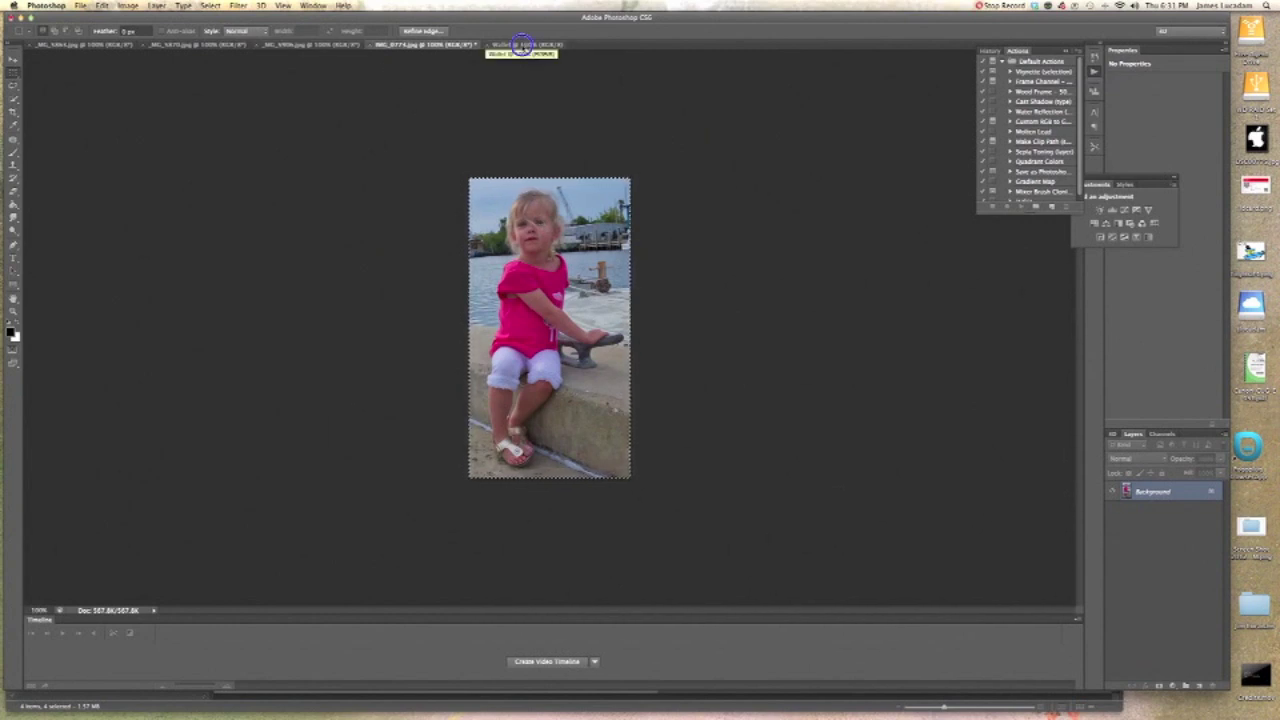
pyautogui.click(522, 45)
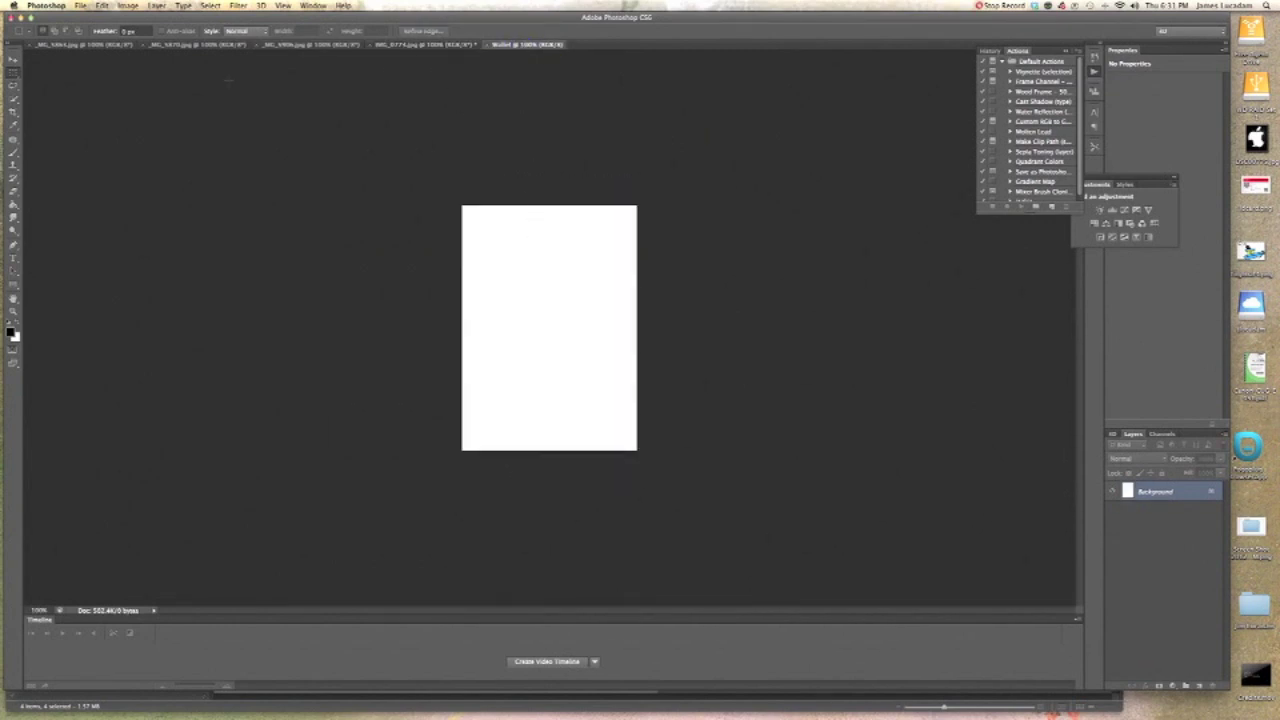
# Paste the copied photo into the Wallet document as Layer 1.
pyautogui.click(102, 6)
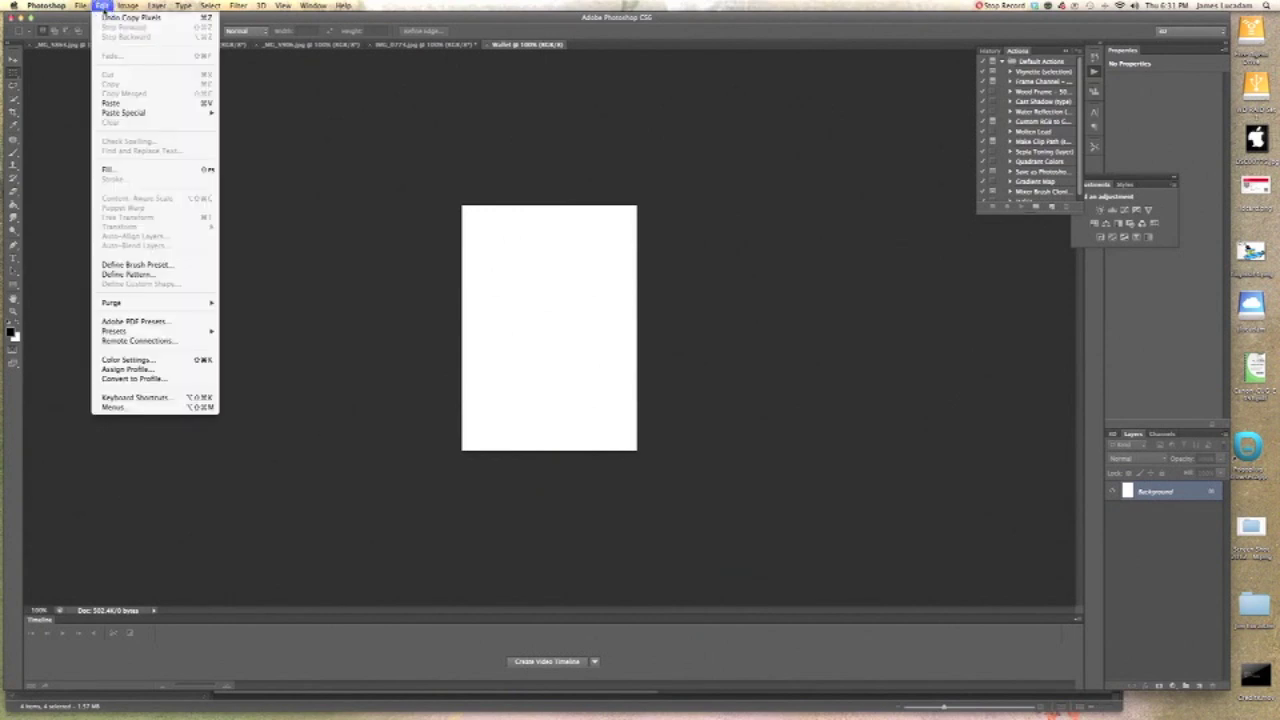
pyautogui.click(107, 102)
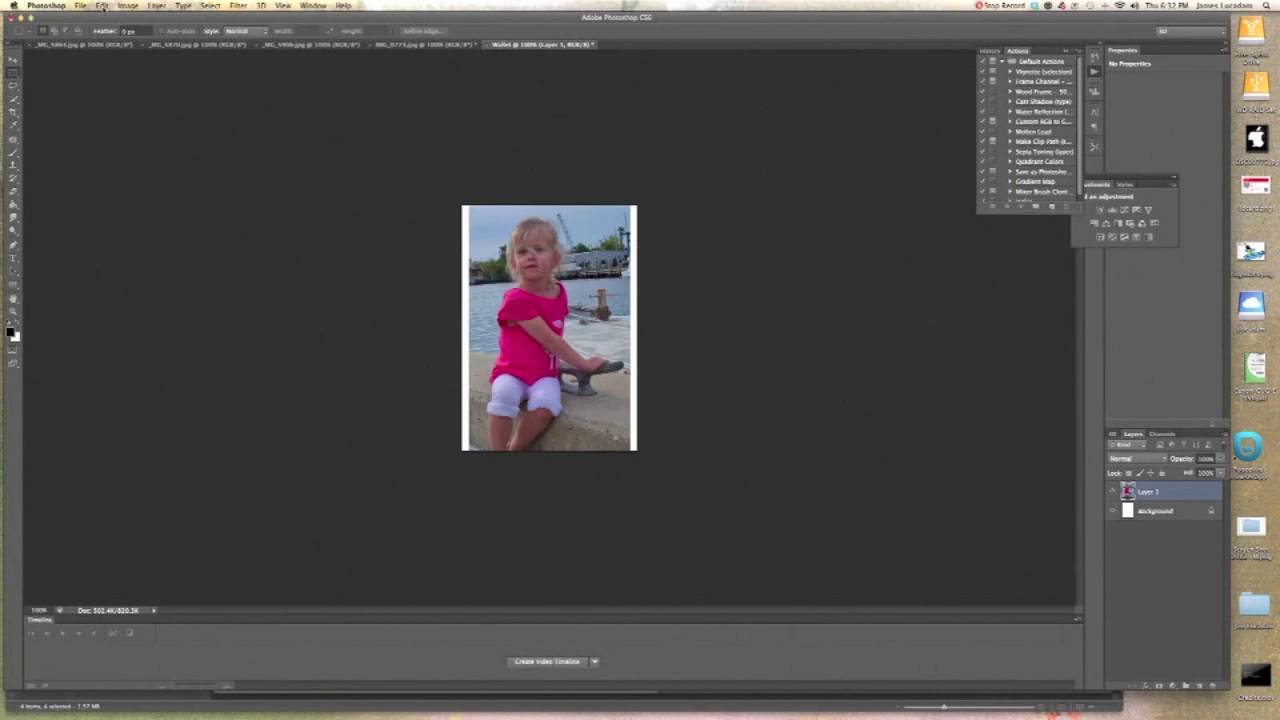
pyautogui.click(103, 7)
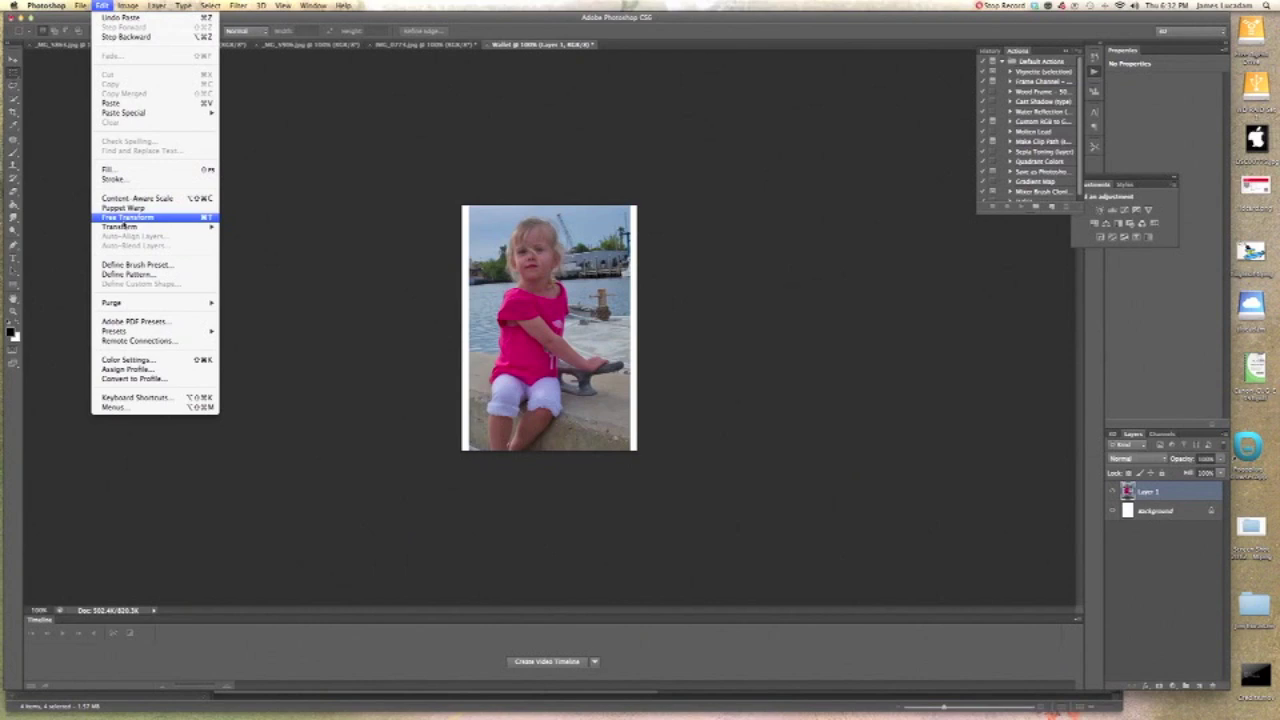
# Free Transform the pasted photo to shrink it into the wallet page's upper-right corner.
pyautogui.click(123, 218)
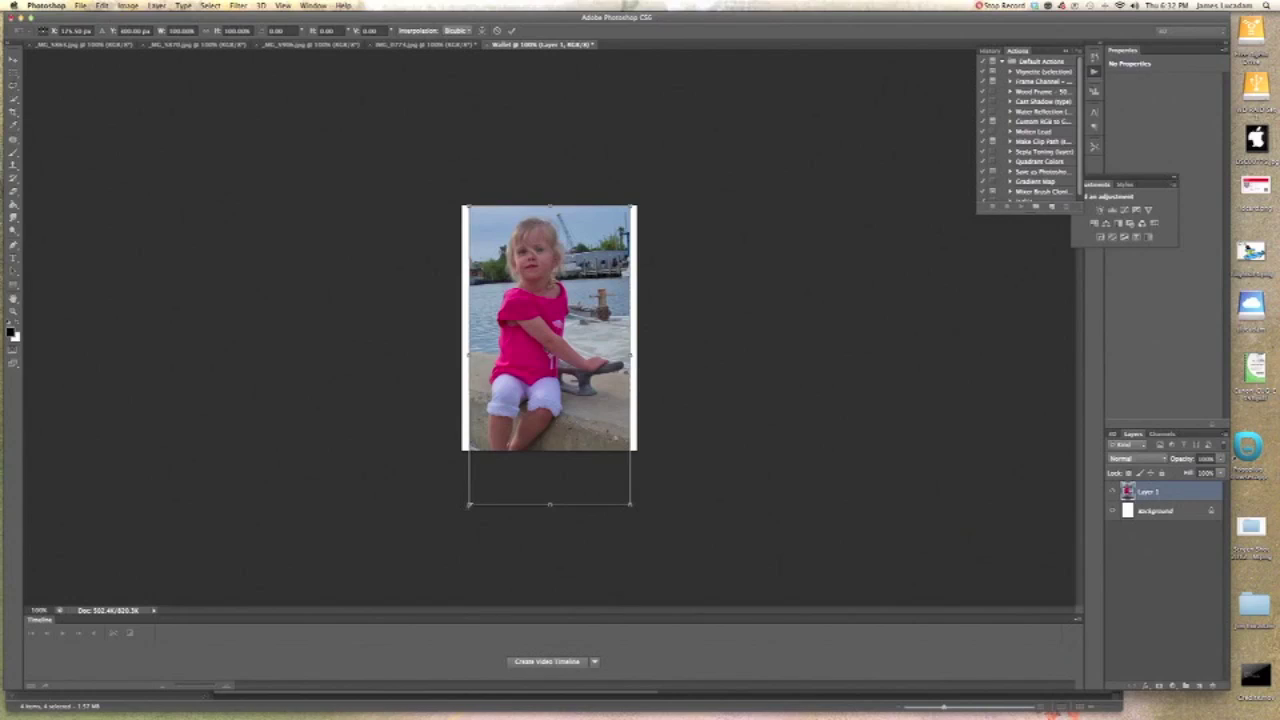
pyautogui.moveTo(469, 504); pyautogui.dragTo(604, 268)
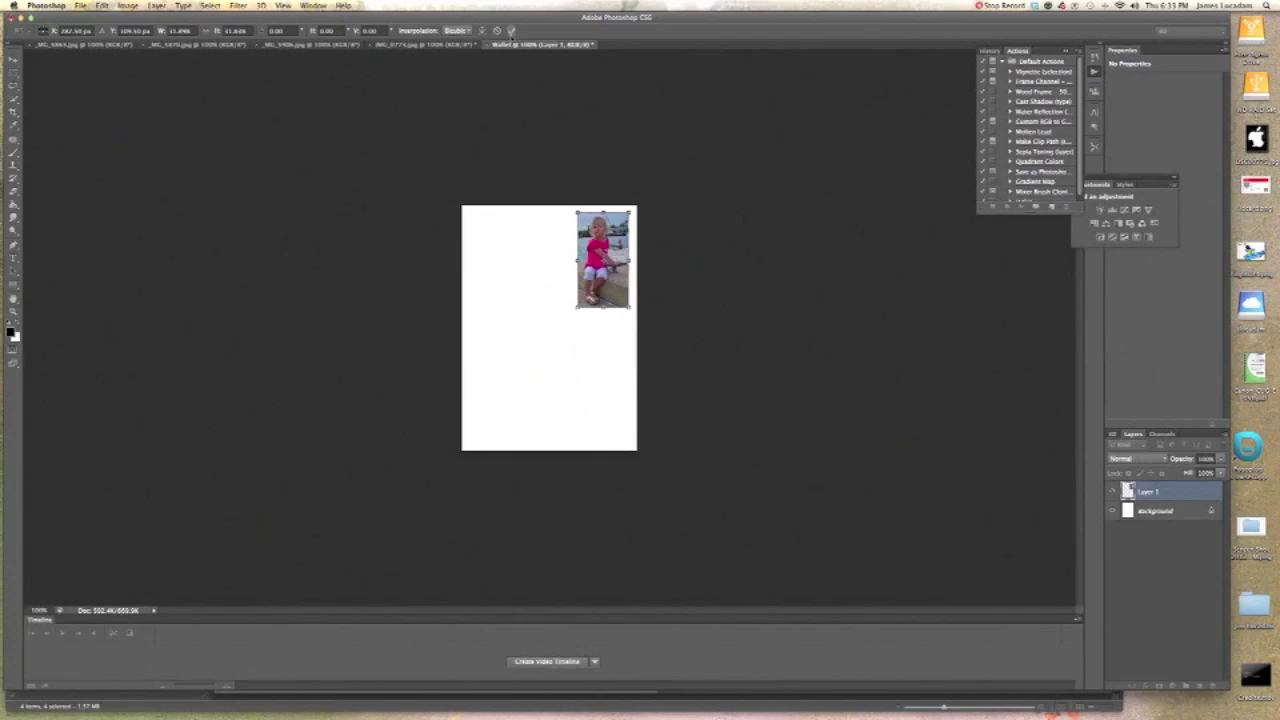
pyautogui.click(511, 31)
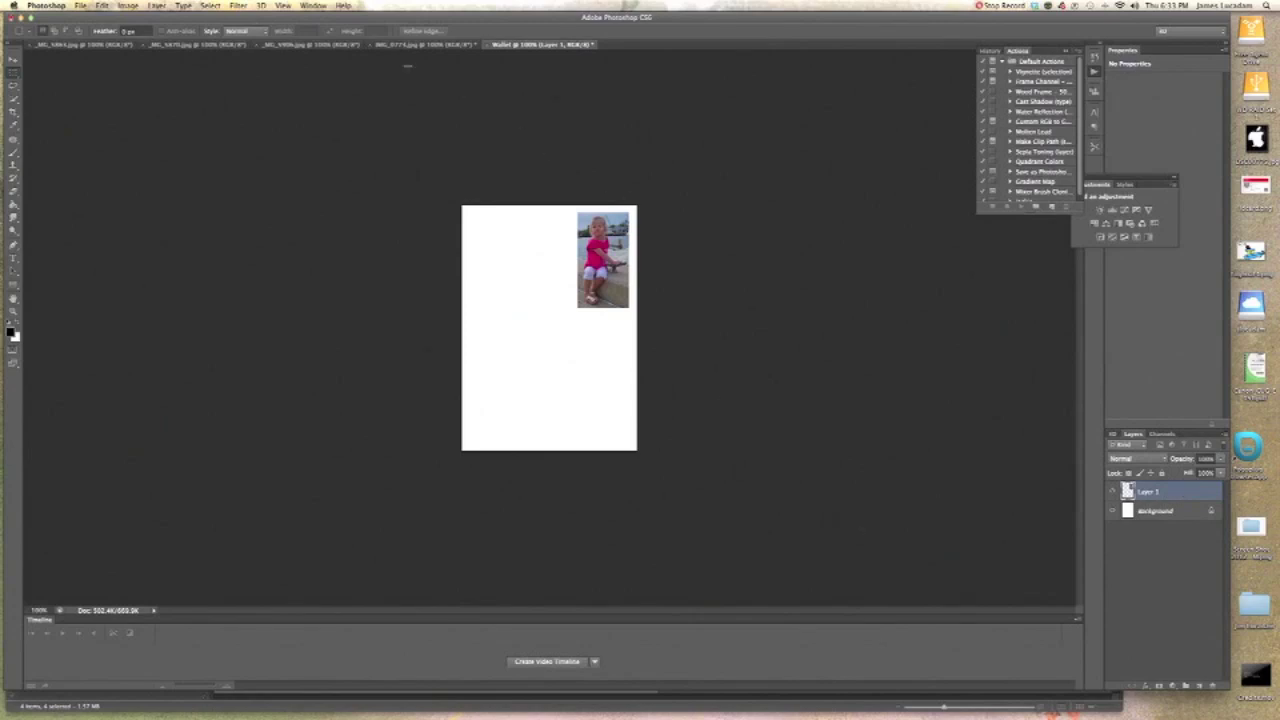
pyautogui.click(310, 45)
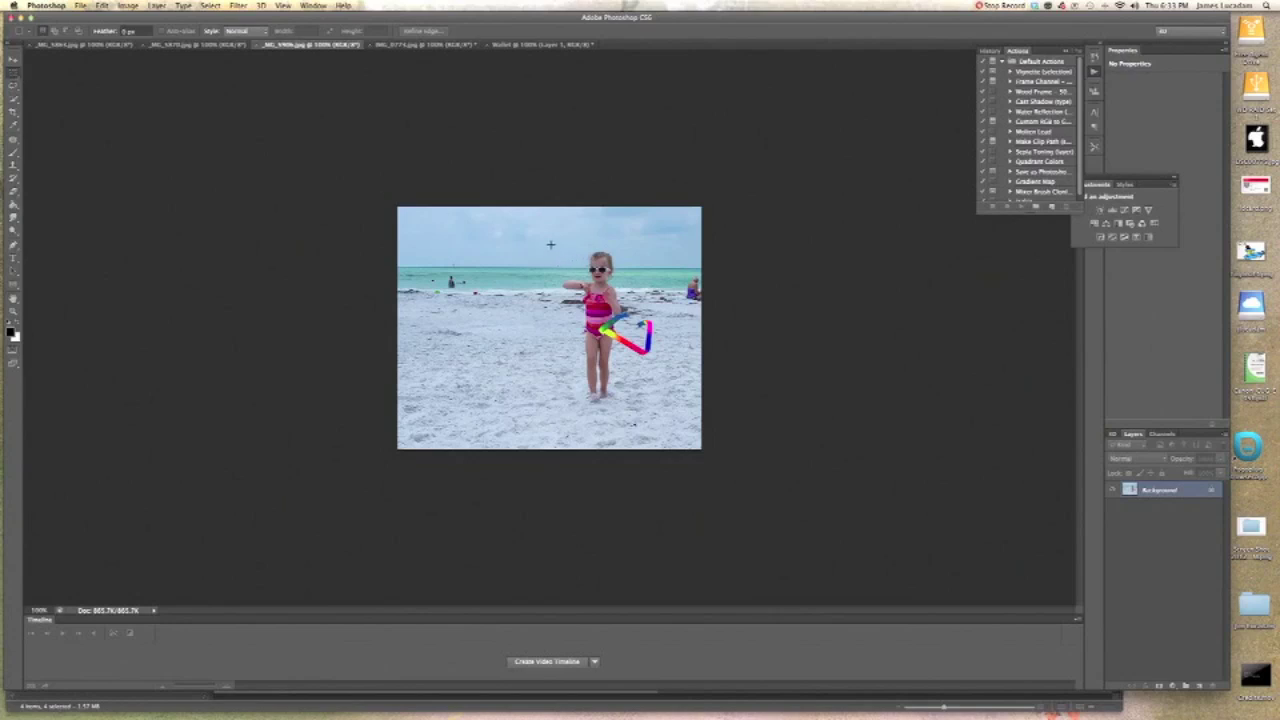
# Copy the girl with the rainbow ribbon and paste her into the Wallet document as Layer 2.
pyautogui.moveTo(550, 244); pyautogui.dragTo(659, 410)
pyautogui.click(533, 44)
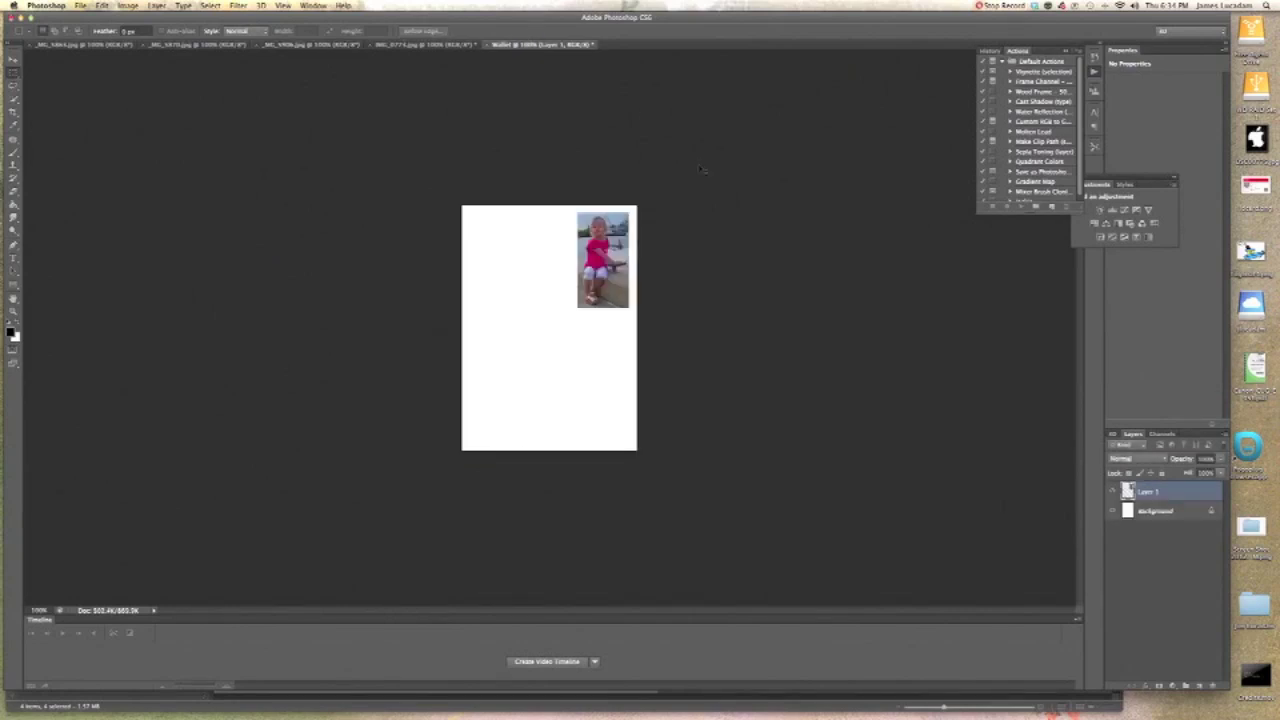
pyautogui.press('super+v')
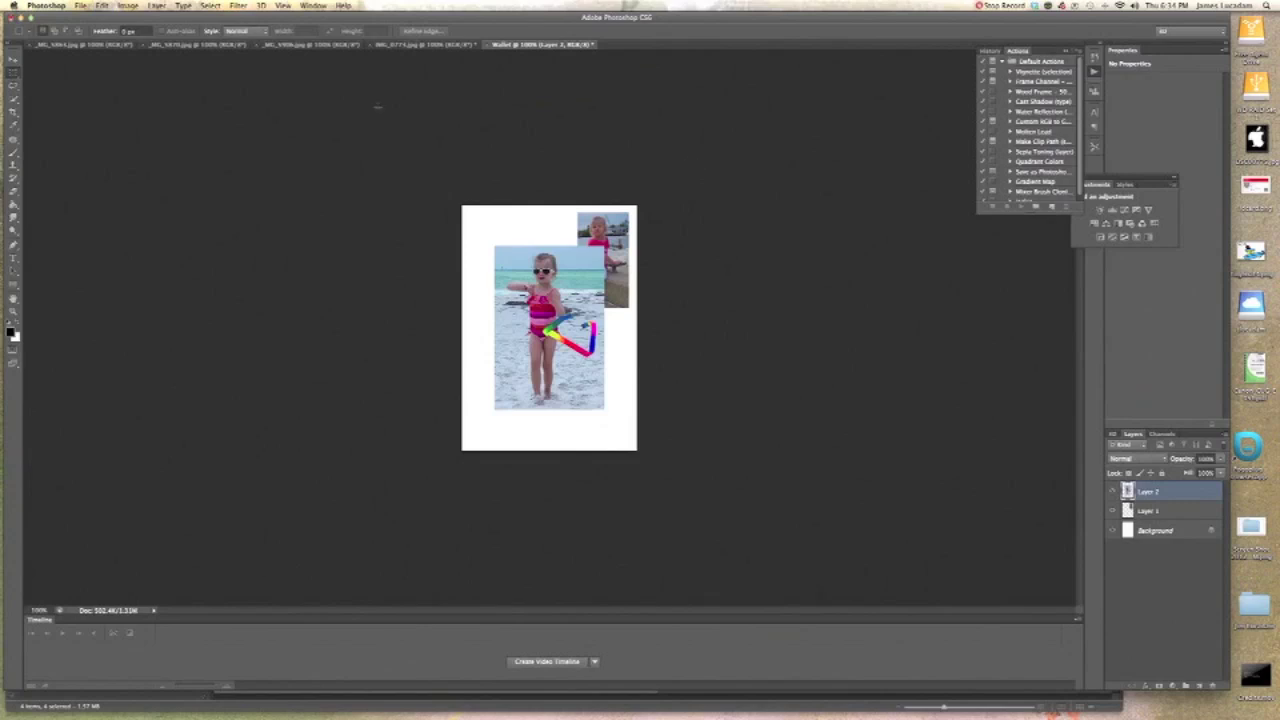
# Free Transform the ribbon photo smaller and set it lower right, beneath the seawall photo.
pyautogui.click(102, 6)
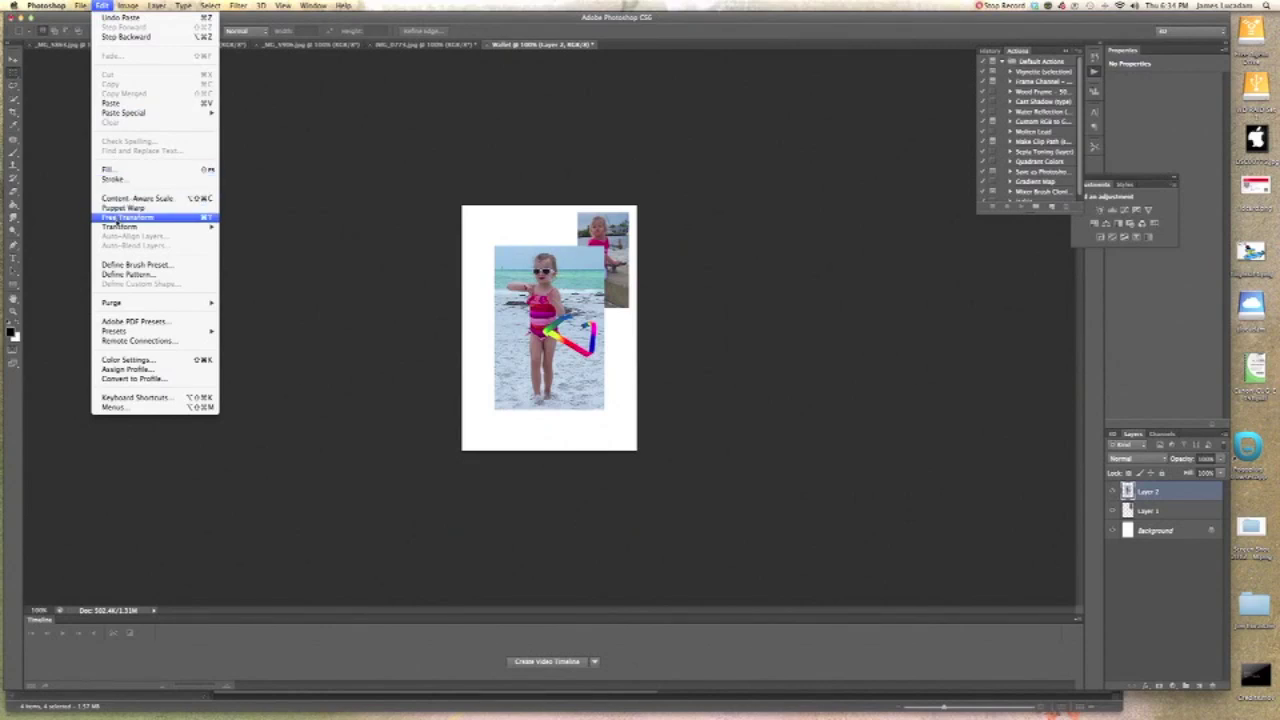
pyautogui.click(118, 218)
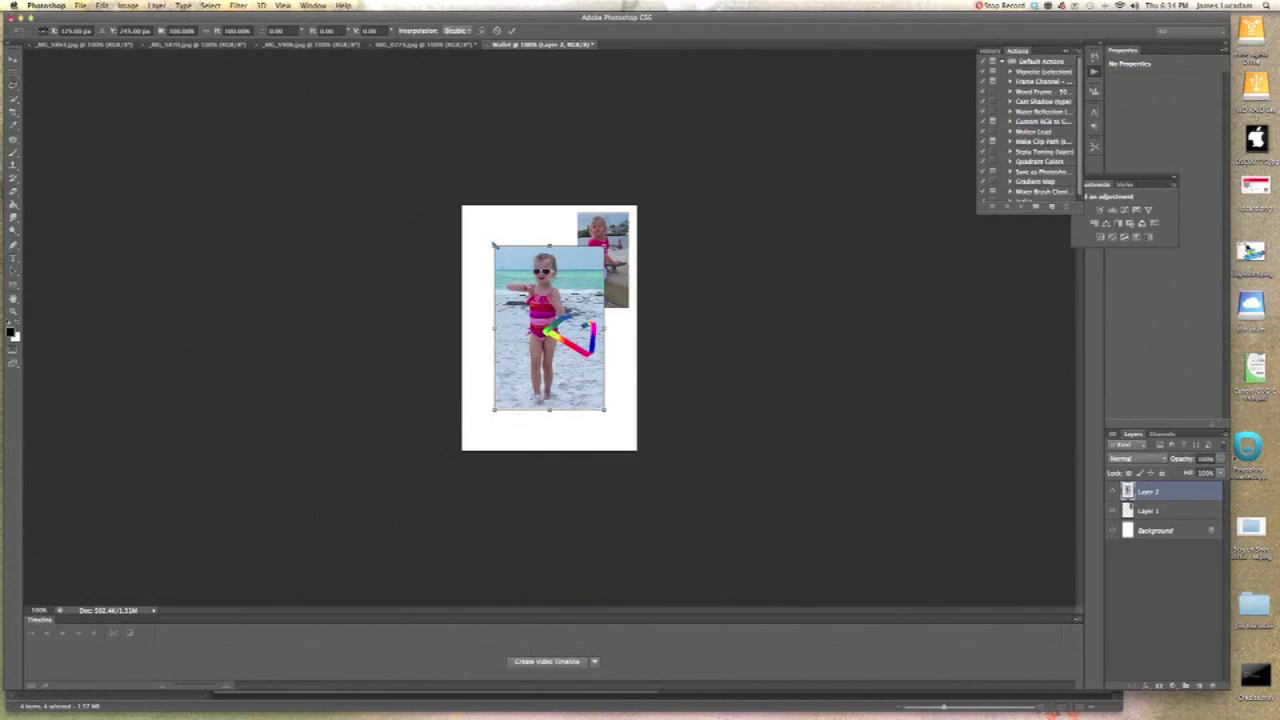
pyautogui.moveTo(494, 244); pyautogui.dragTo(522, 303)
pyautogui.moveTo(542, 352); pyautogui.dragTo(568, 386)
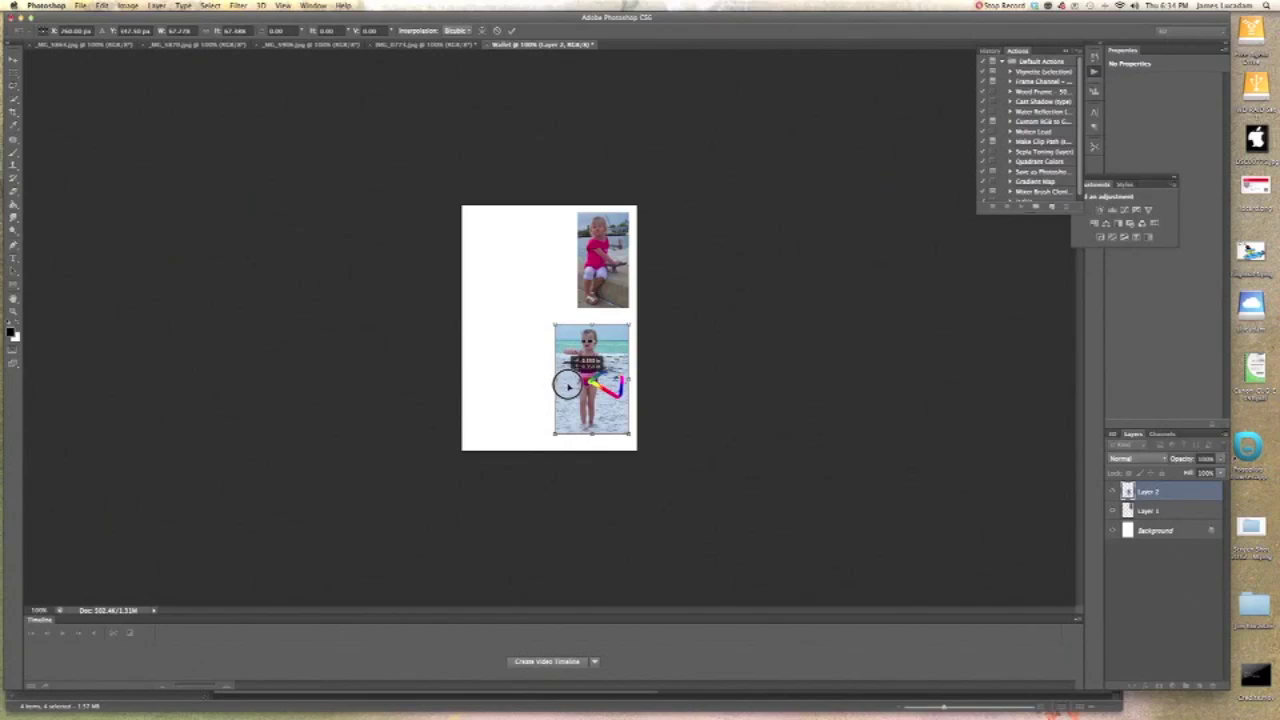
pyautogui.moveTo(567, 385); pyautogui.dragTo(568, 387)
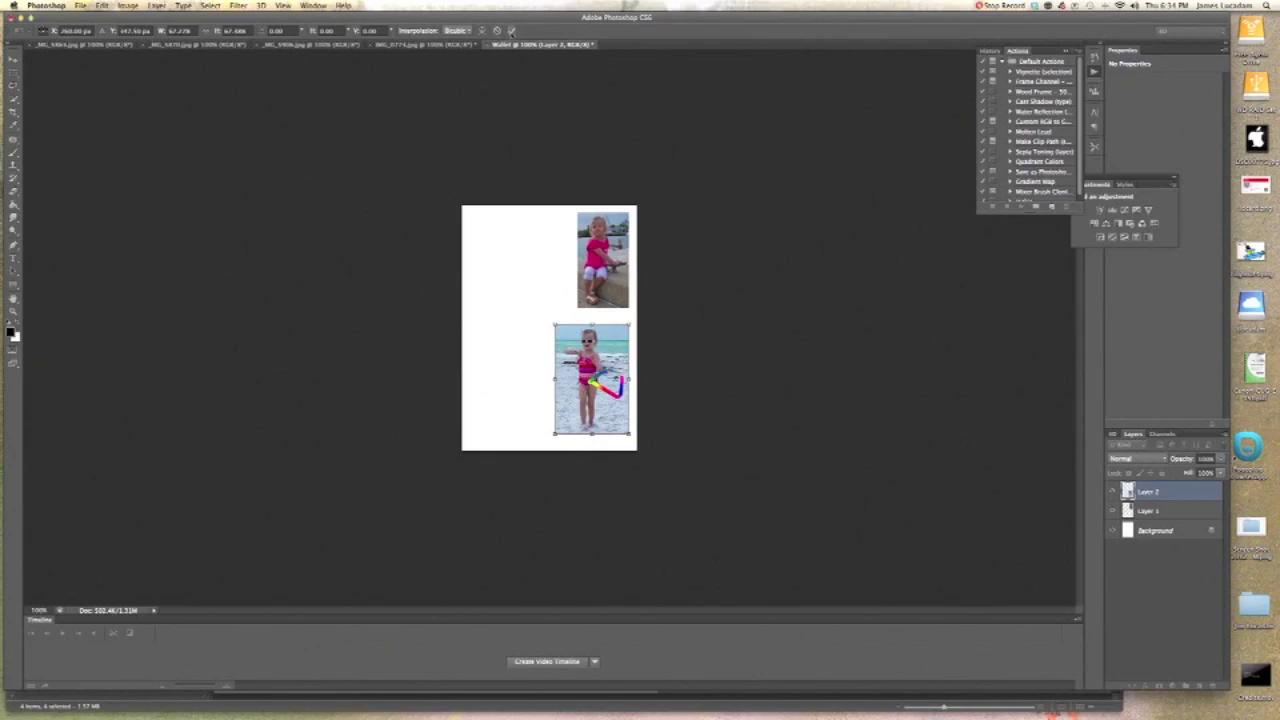
pyautogui.click(511, 31)
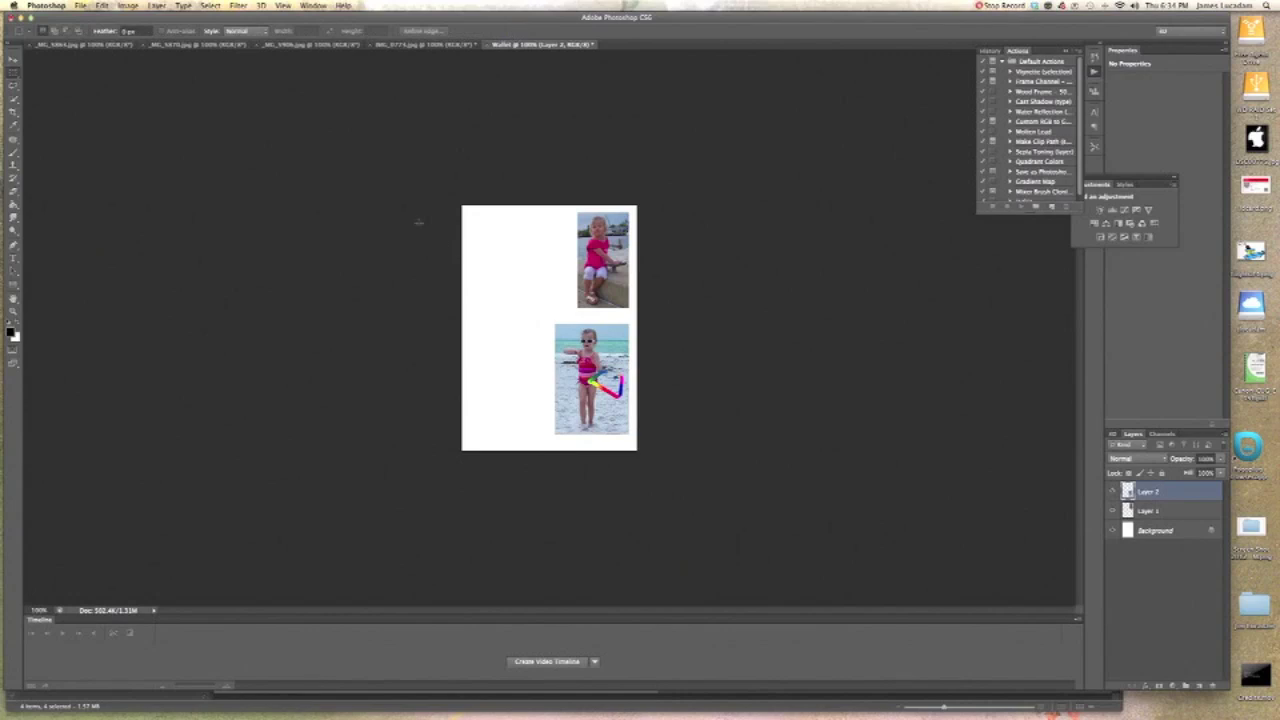
pyautogui.click(220, 45)
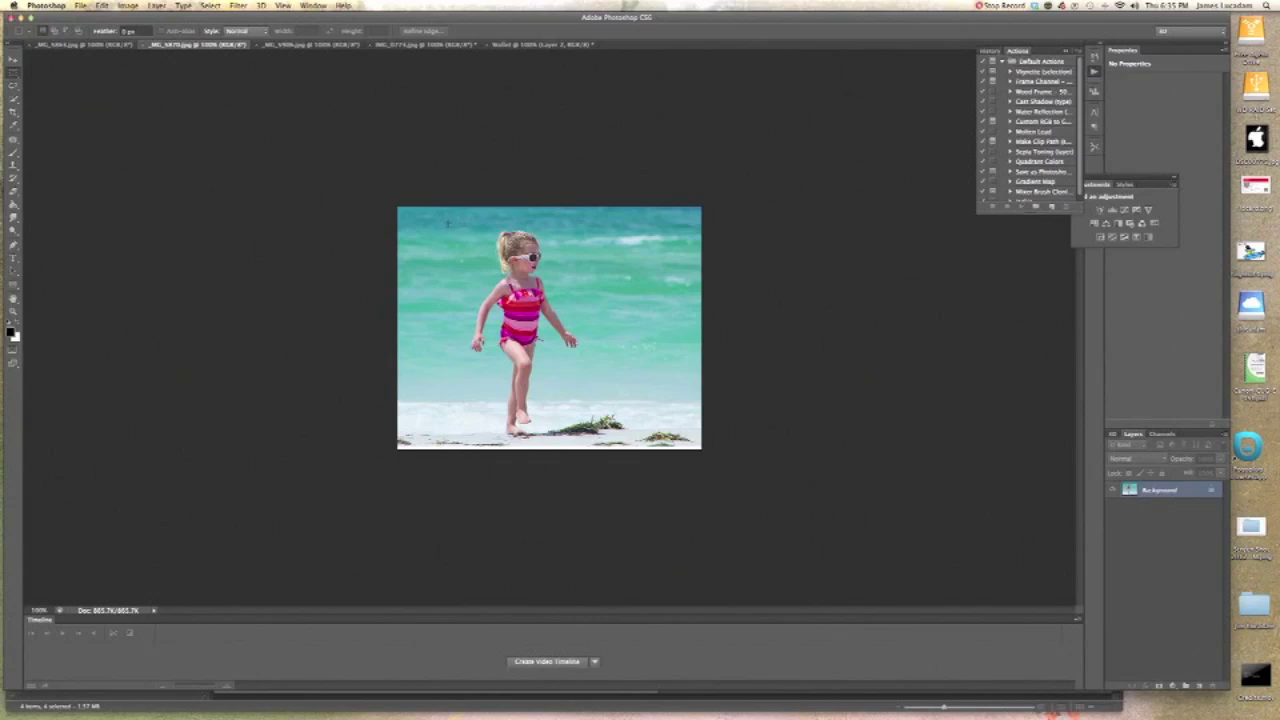
# Marquee a tall rectangle around the girl in _MG_5870.jpg, from her head to her feet.
pyautogui.moveTo(448, 223); pyautogui.dragTo(585, 436)
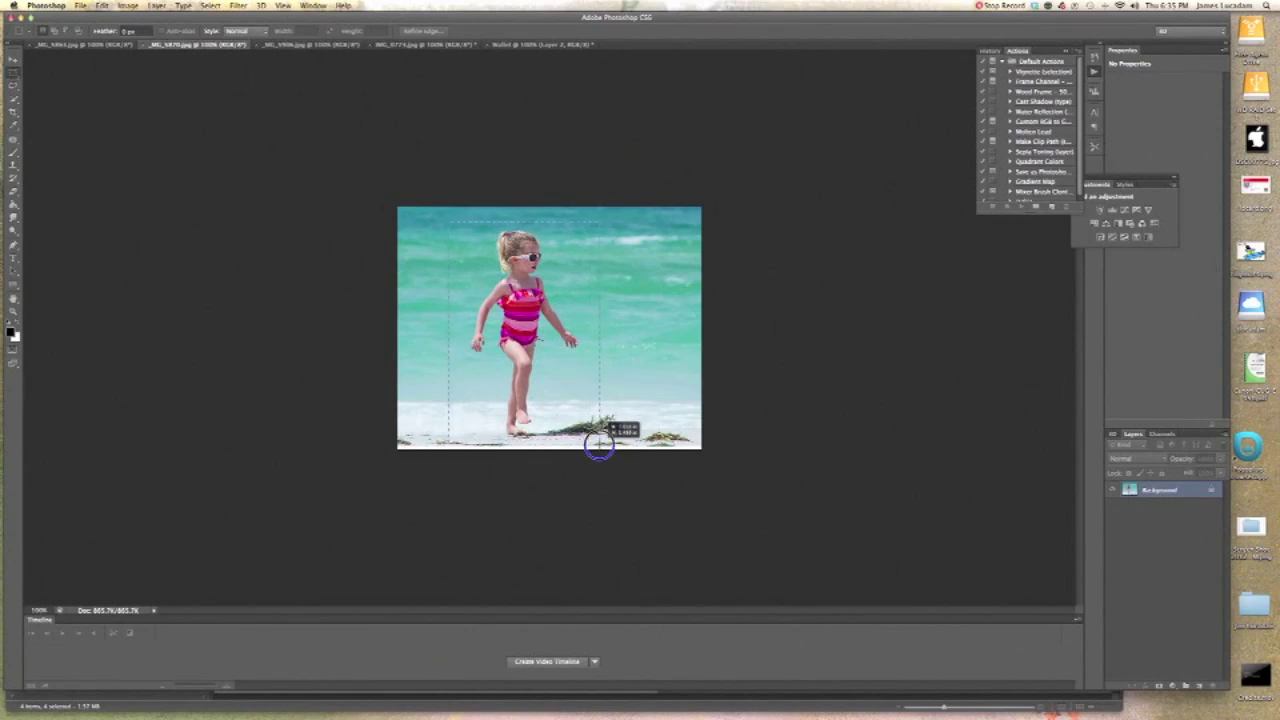
pyautogui.moveTo(598, 442); pyautogui.dragTo(598, 442)
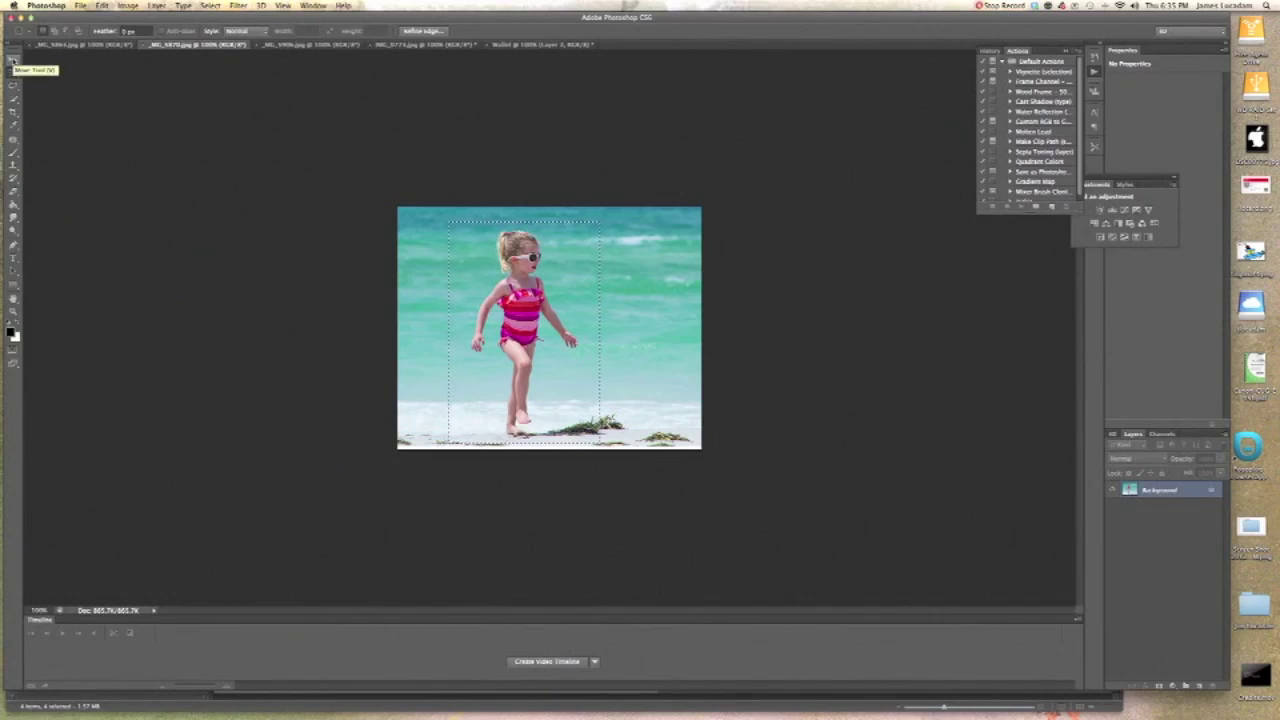
pyautogui.click(13, 60)
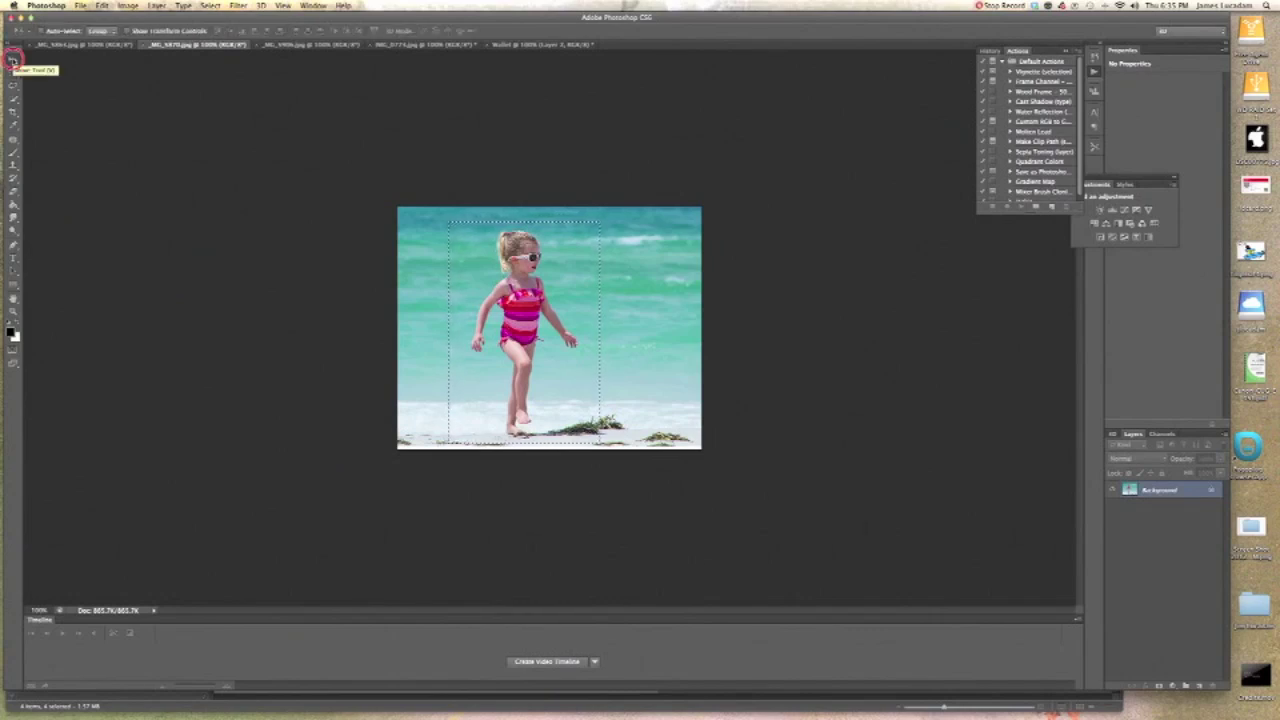
# Drag the selected surf picture onto the Wallet page, creating Layer 3.
pyautogui.click(476, 258)
pyautogui.moveTo(476, 258)
pyautogui.mouseDown()
pyautogui.moveTo(517, 40)
pyautogui.moveTo(498, 248)
pyautogui.mouseUp()
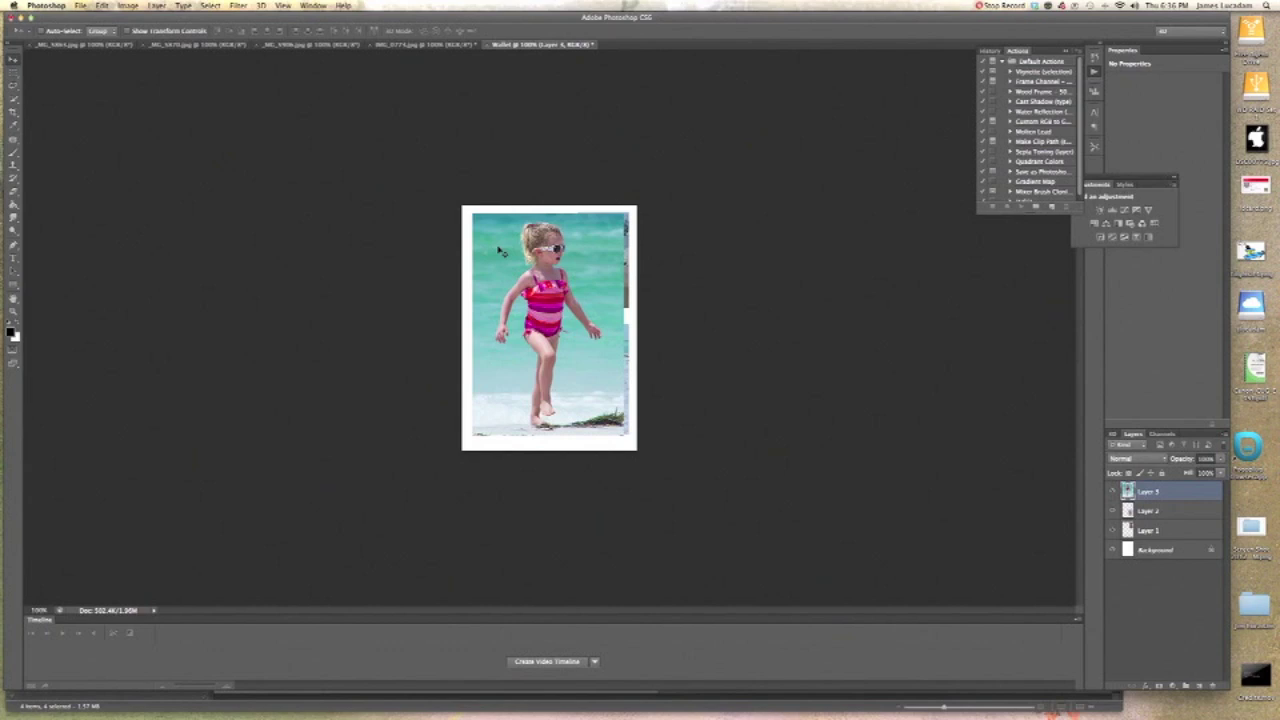
pyautogui.press('super+t')
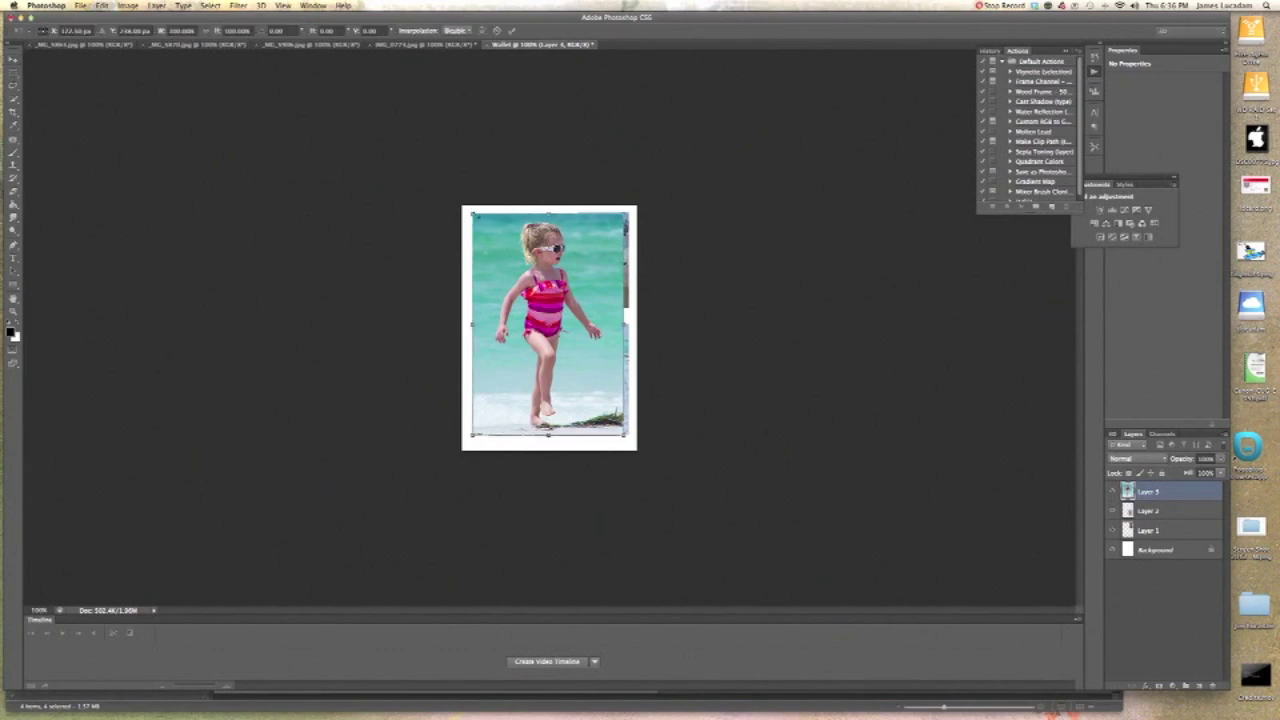
# Scale the surf photo down into the upper-left area of the page and commit the size.
pyautogui.moveTo(473, 213); pyautogui.dragTo(491, 238)
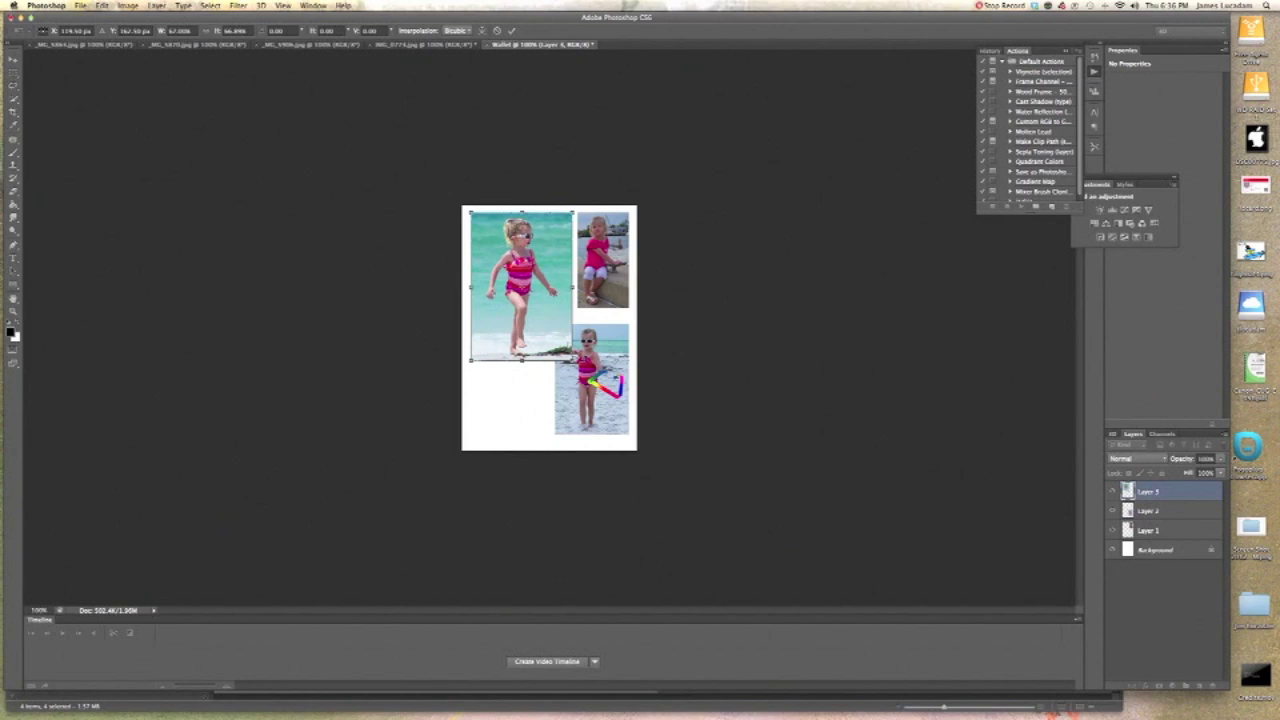
pyautogui.moveTo(574, 359); pyautogui.dragTo(564, 347)
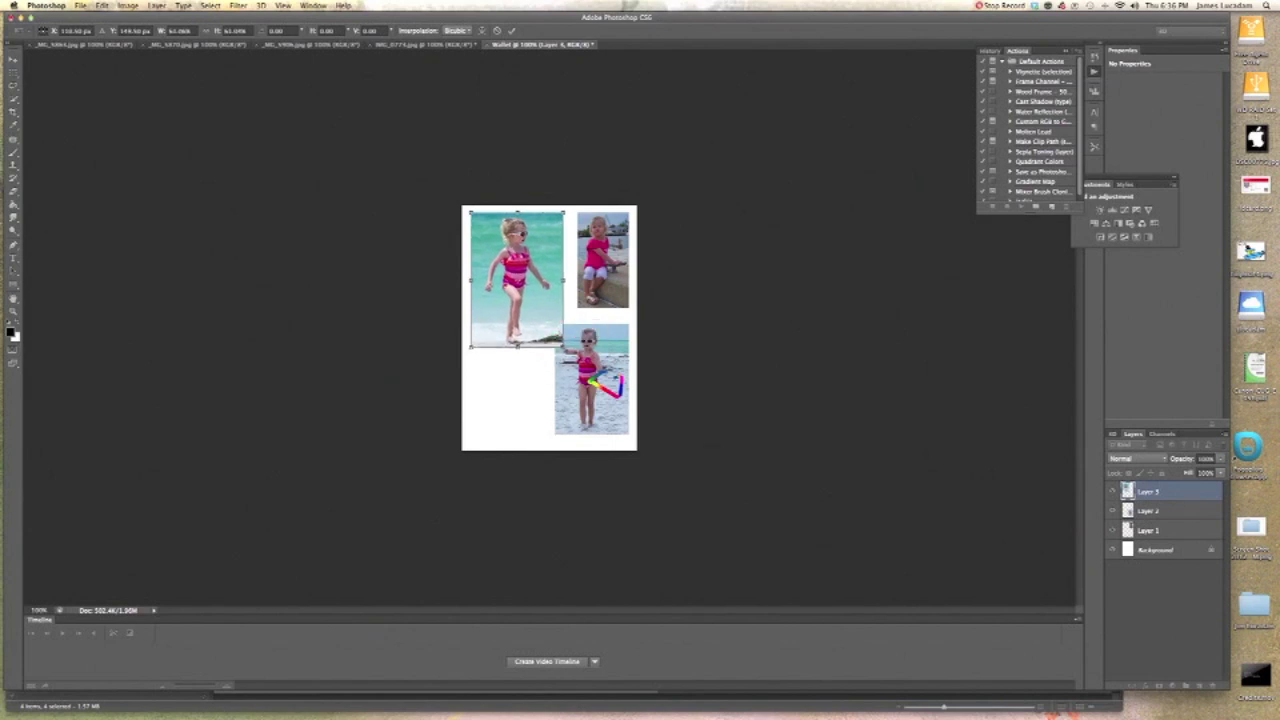
pyautogui.moveTo(564, 347); pyautogui.dragTo(551, 327)
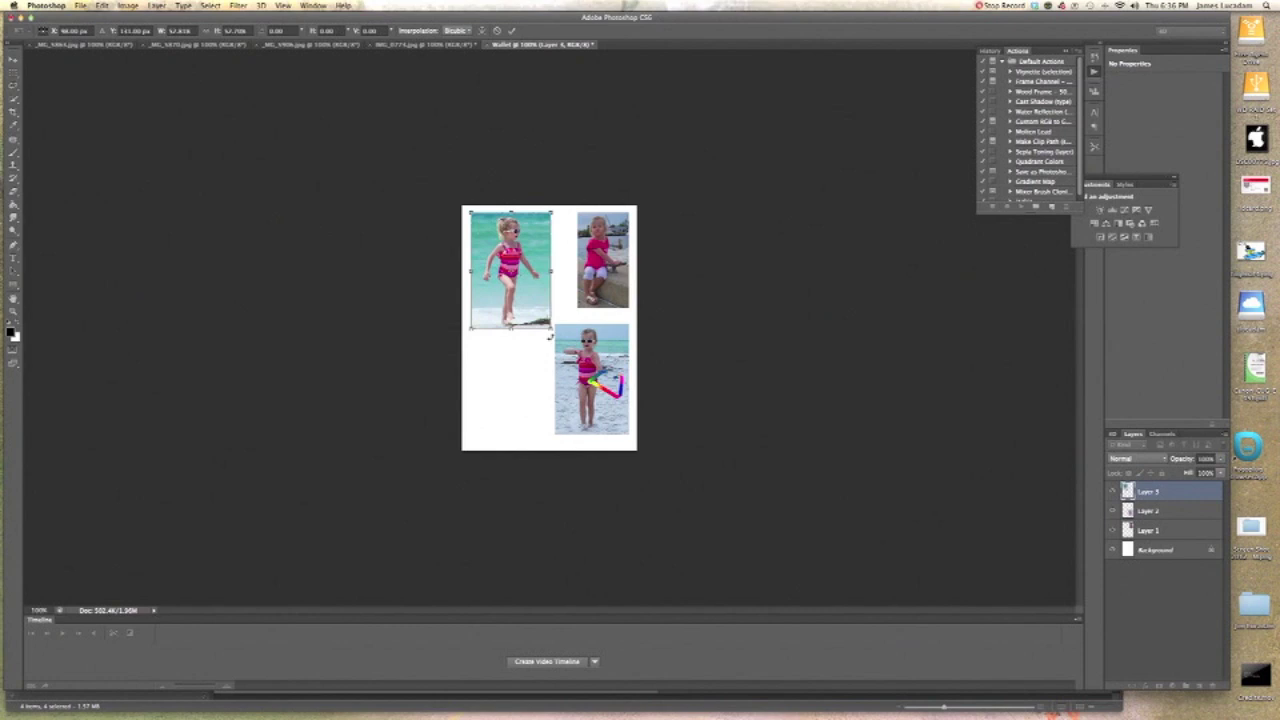
pyautogui.moveTo(551, 327); pyautogui.dragTo(549, 336)
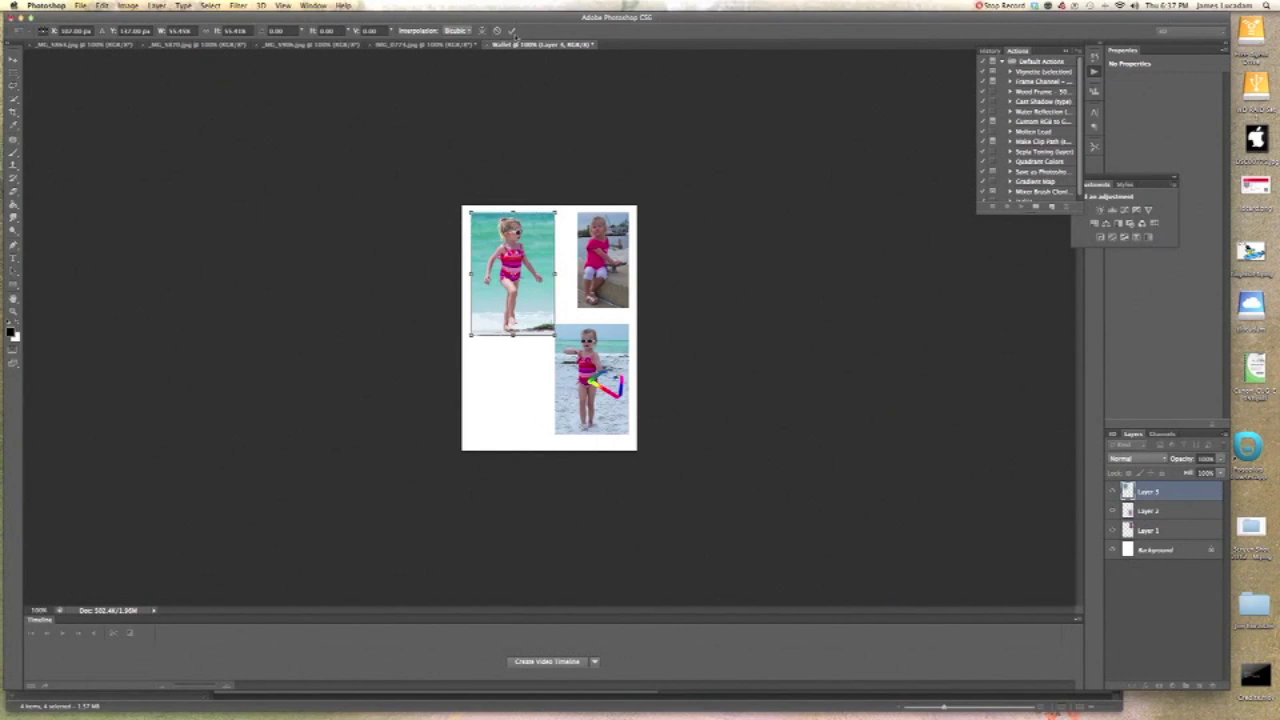
pyautogui.press('Return')
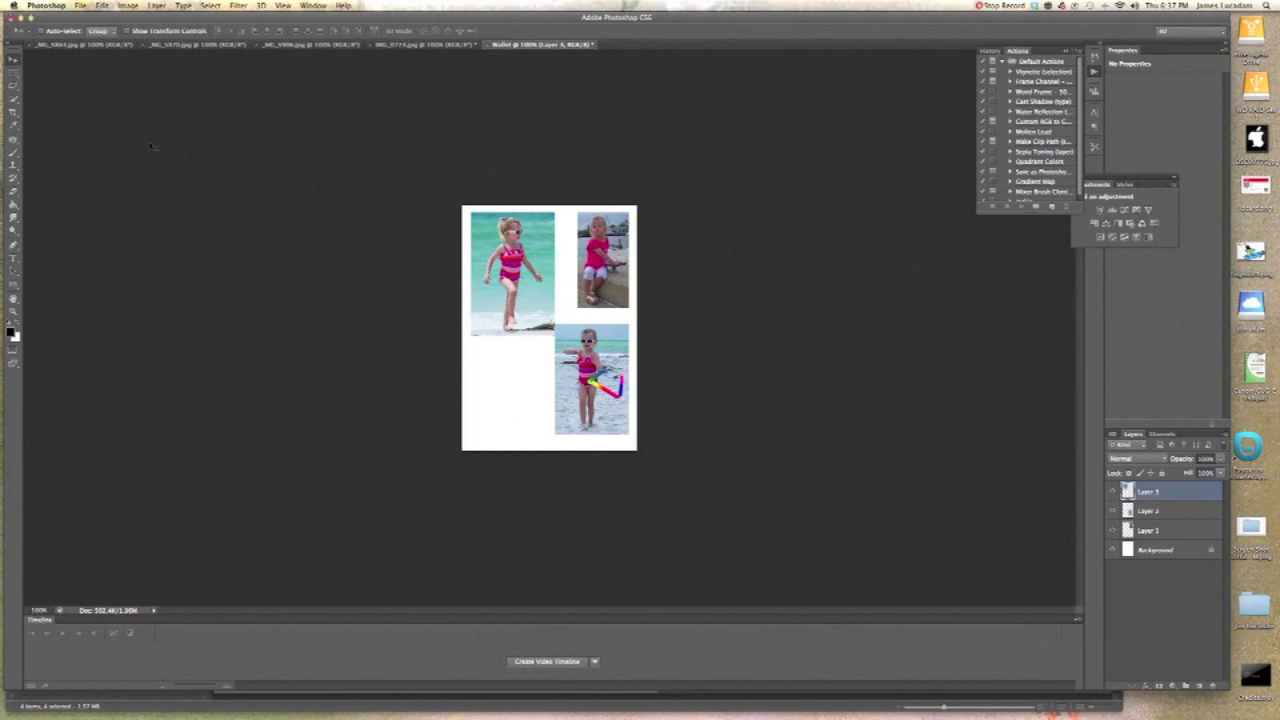
# Marquee the dancing girl in _MG_5864.jpg and drag that area onto the Wallet page as Layer 4.
pyautogui.click(86, 45)
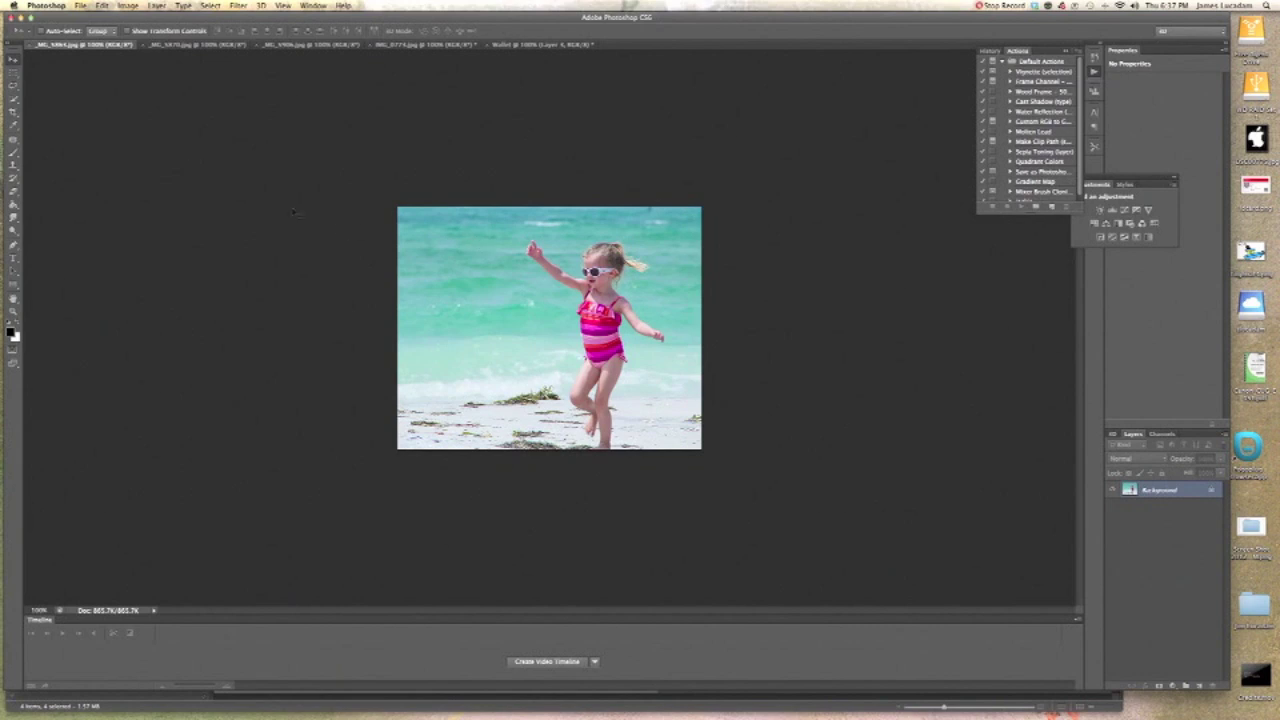
pyautogui.click(13, 82)
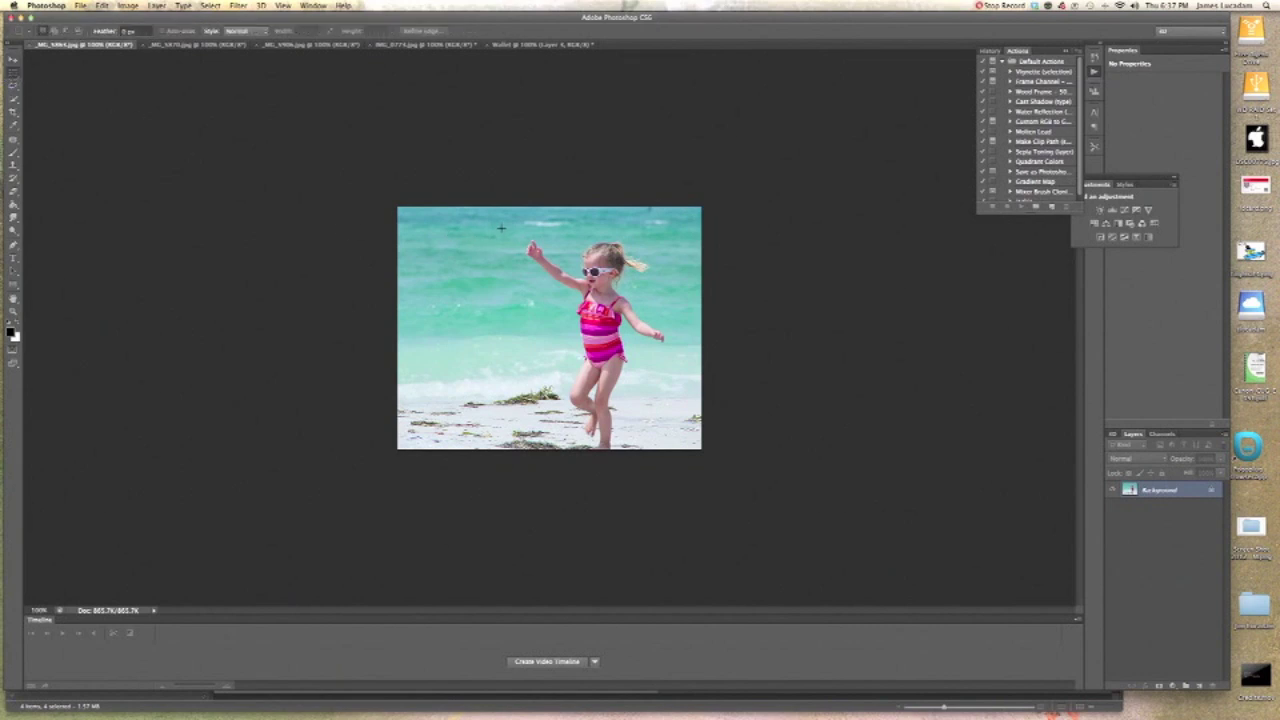
pyautogui.moveTo(501, 227); pyautogui.dragTo(568, 401)
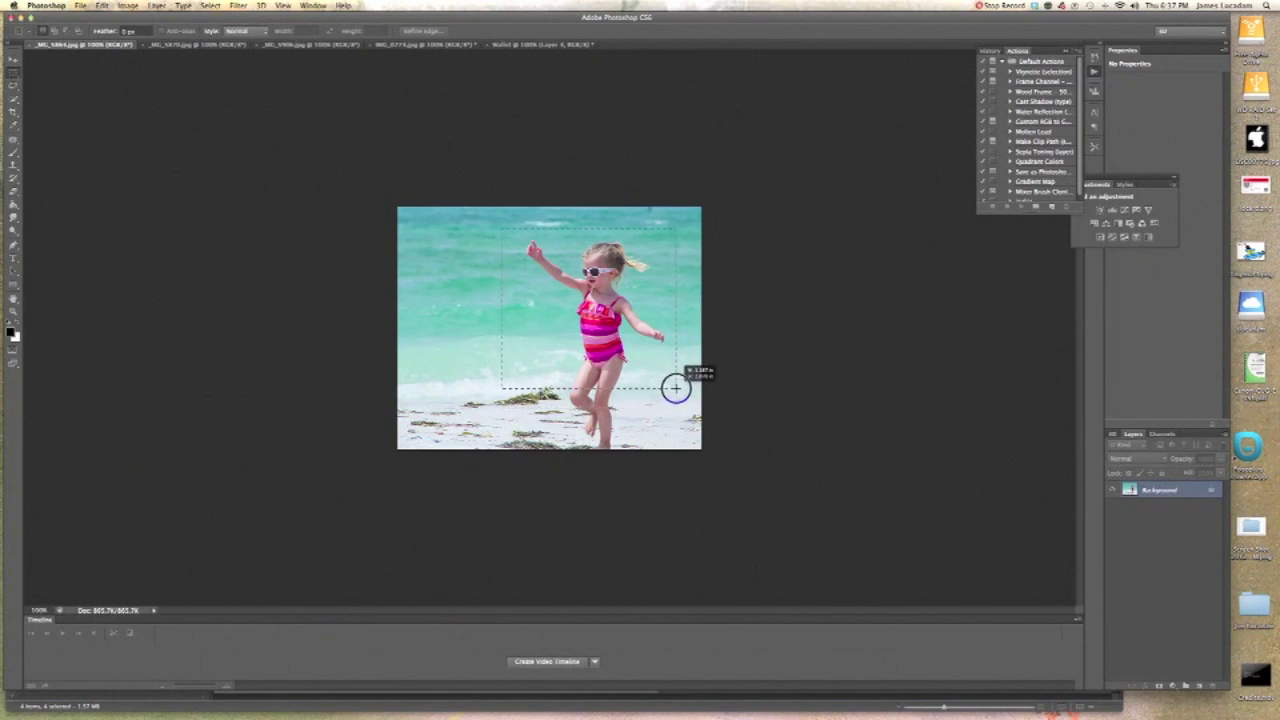
pyautogui.moveTo(675, 388); pyautogui.dragTo(675, 388)
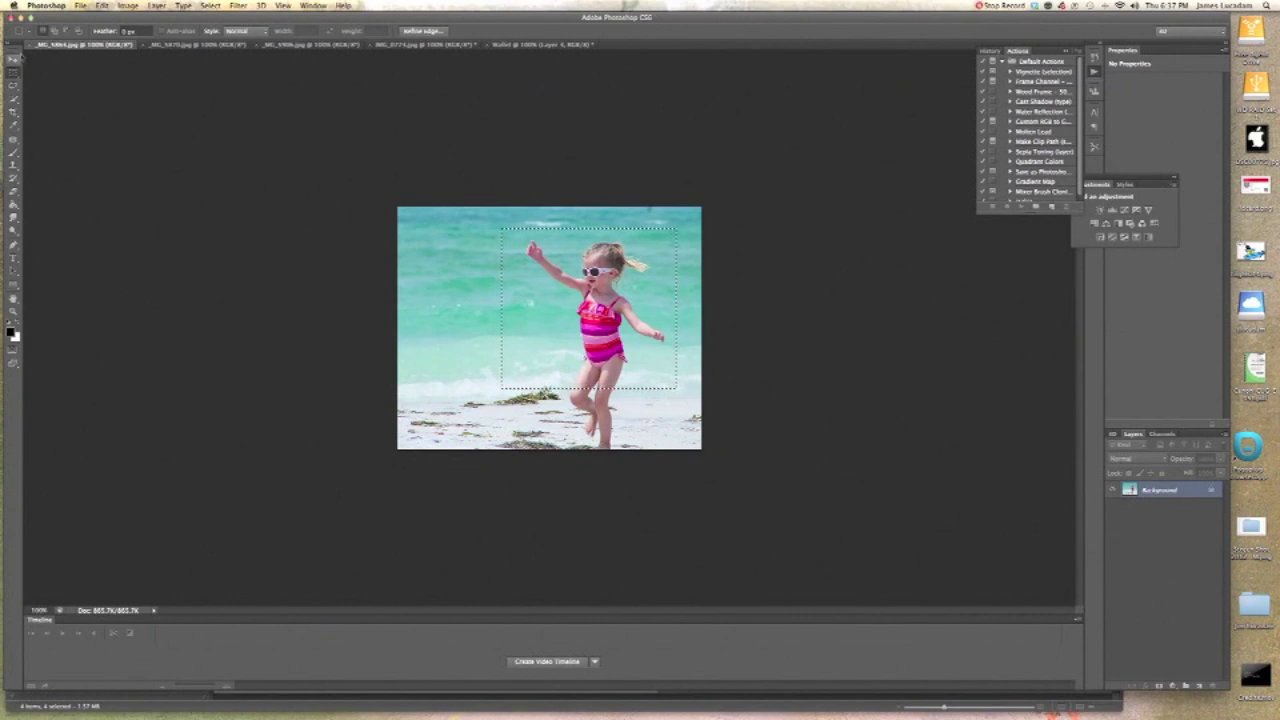
pyautogui.click(14, 59)
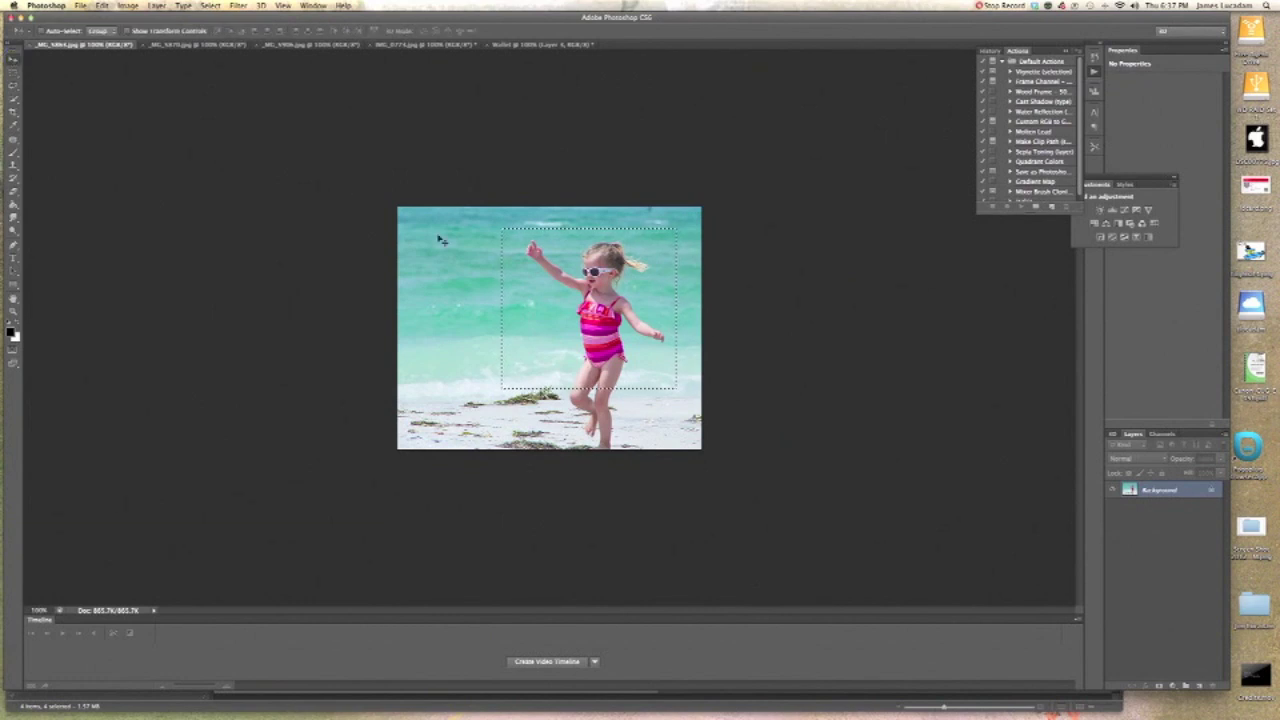
pyautogui.click(541, 287)
pyautogui.moveTo(541, 287); pyautogui.dragTo(464, 357)
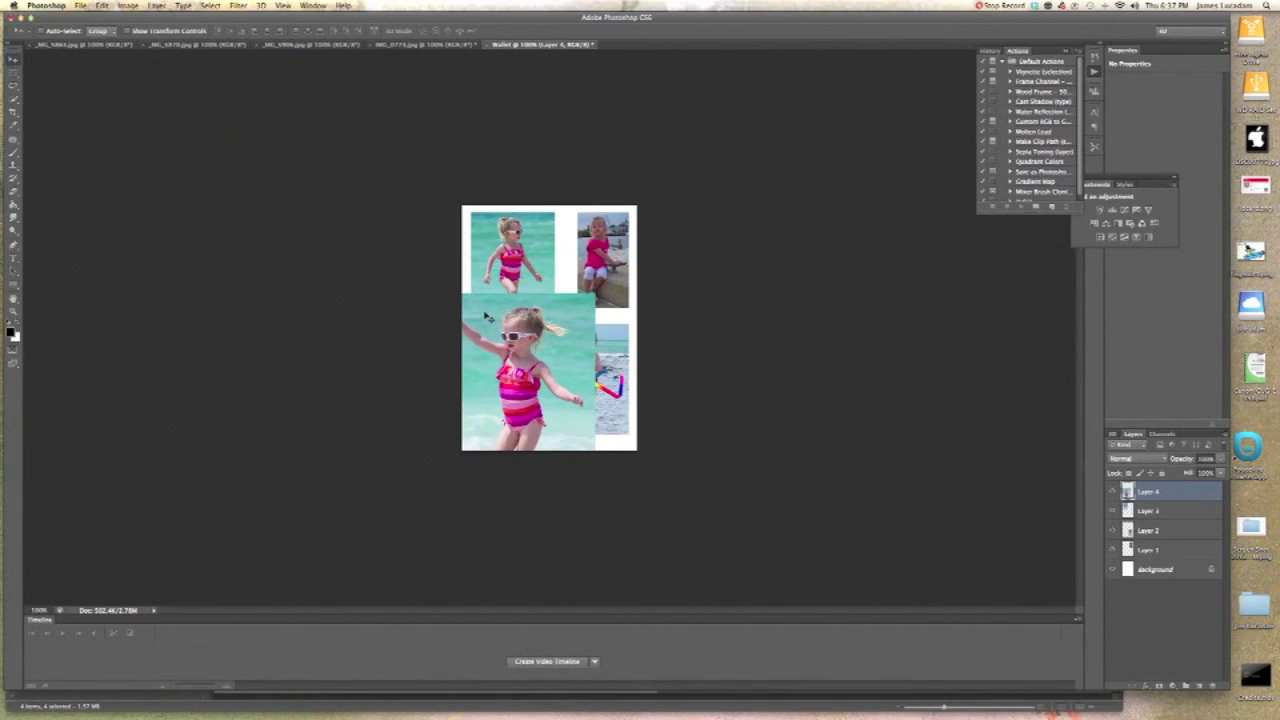
# Nudge Layer 4 right, then scale it down into the lower-left corner with Cmd+T.
pyautogui.moveTo(486, 309)
pyautogui.mouseDown()
pyautogui.moveTo(506, 298)
pyautogui.moveTo(511, 313)
pyautogui.mouseUp()
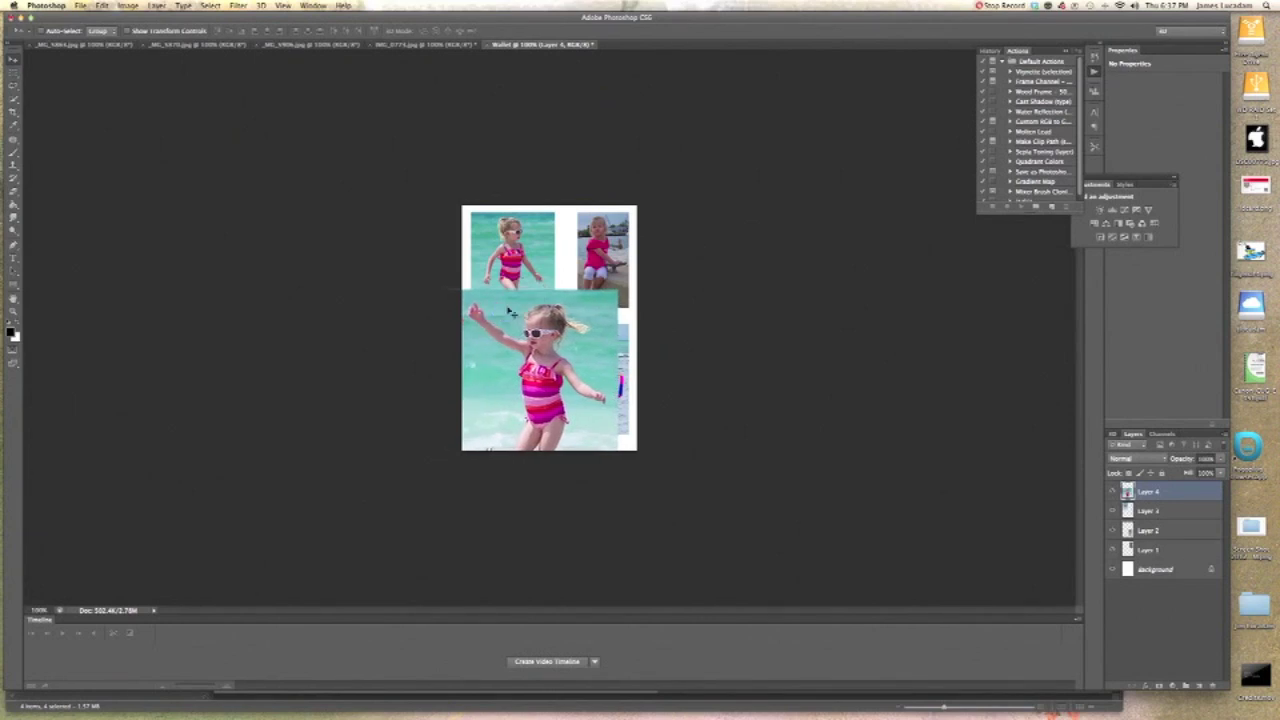
pyautogui.press('super+t')
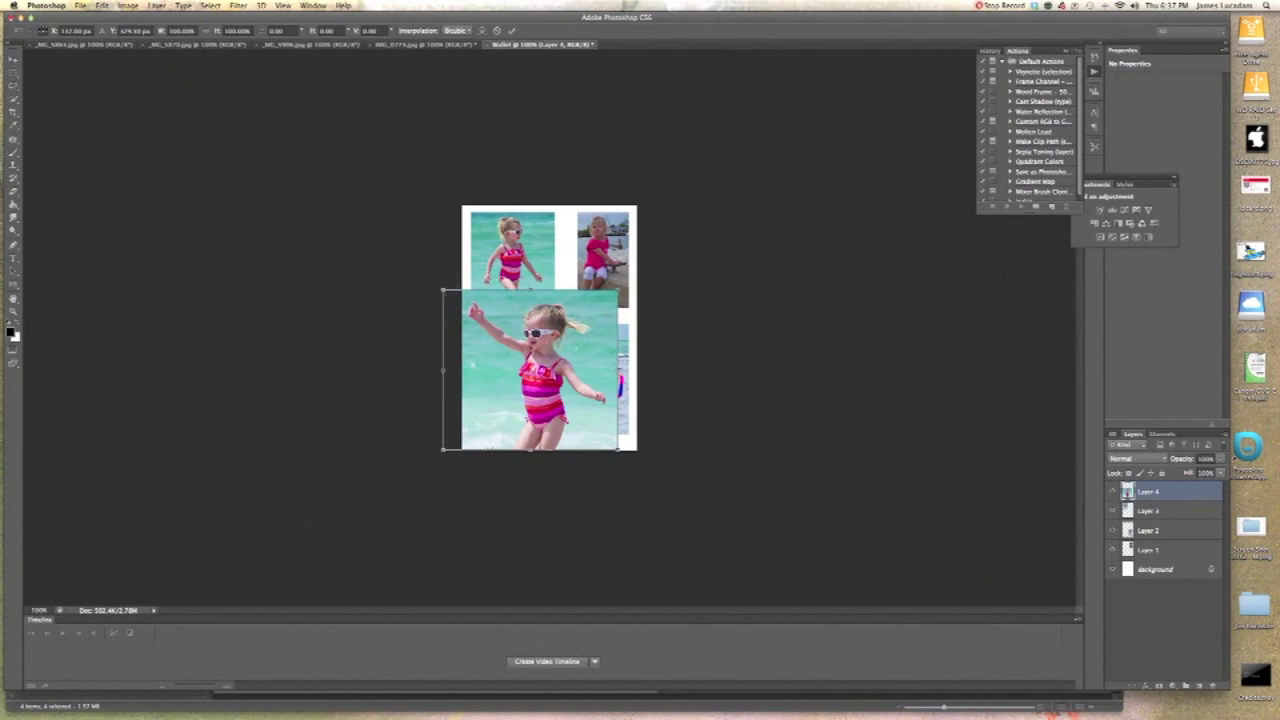
pyautogui.moveTo(443, 291); pyautogui.dragTo(493, 392)
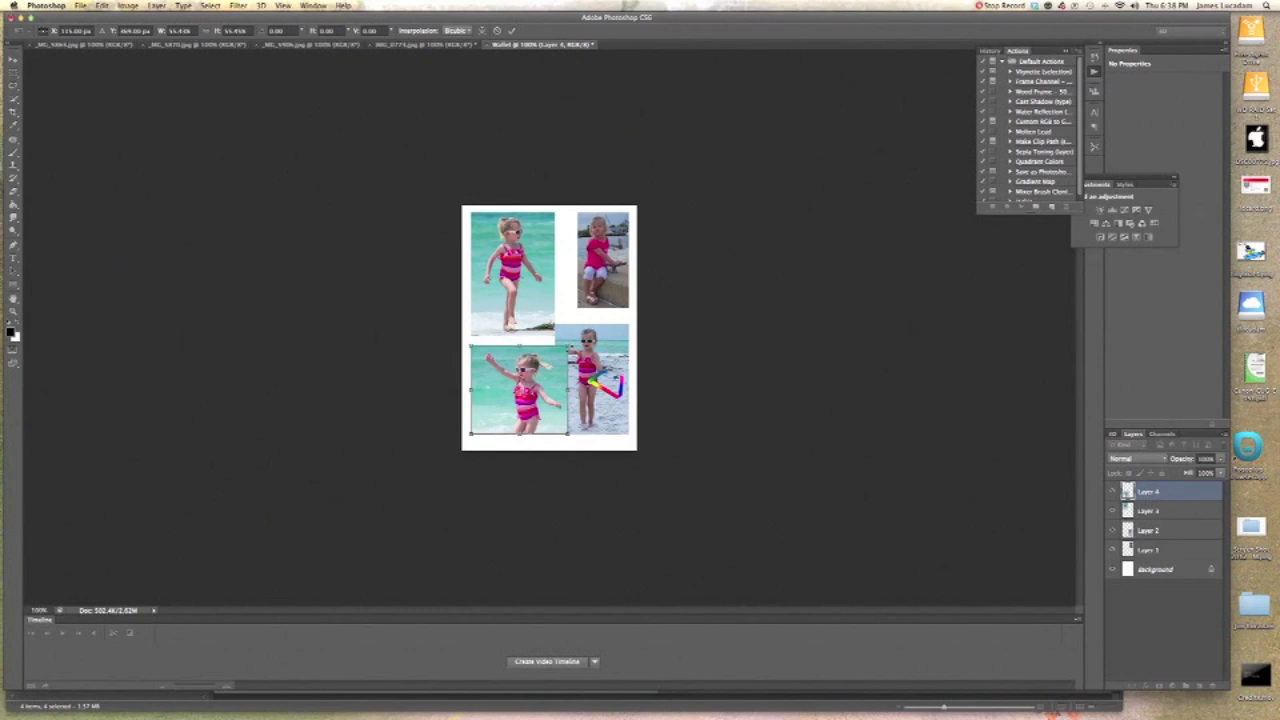
pyautogui.moveTo(567, 347); pyautogui.dragTo(537, 372)
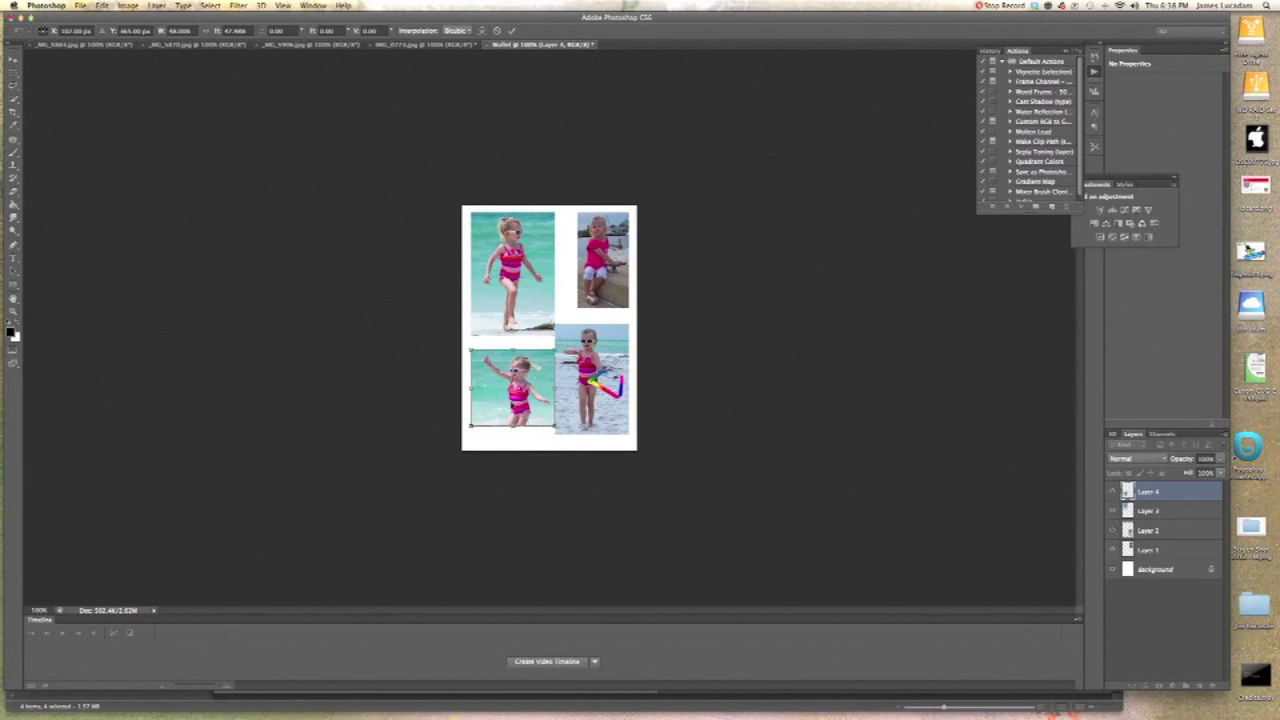
pyautogui.press('Return')
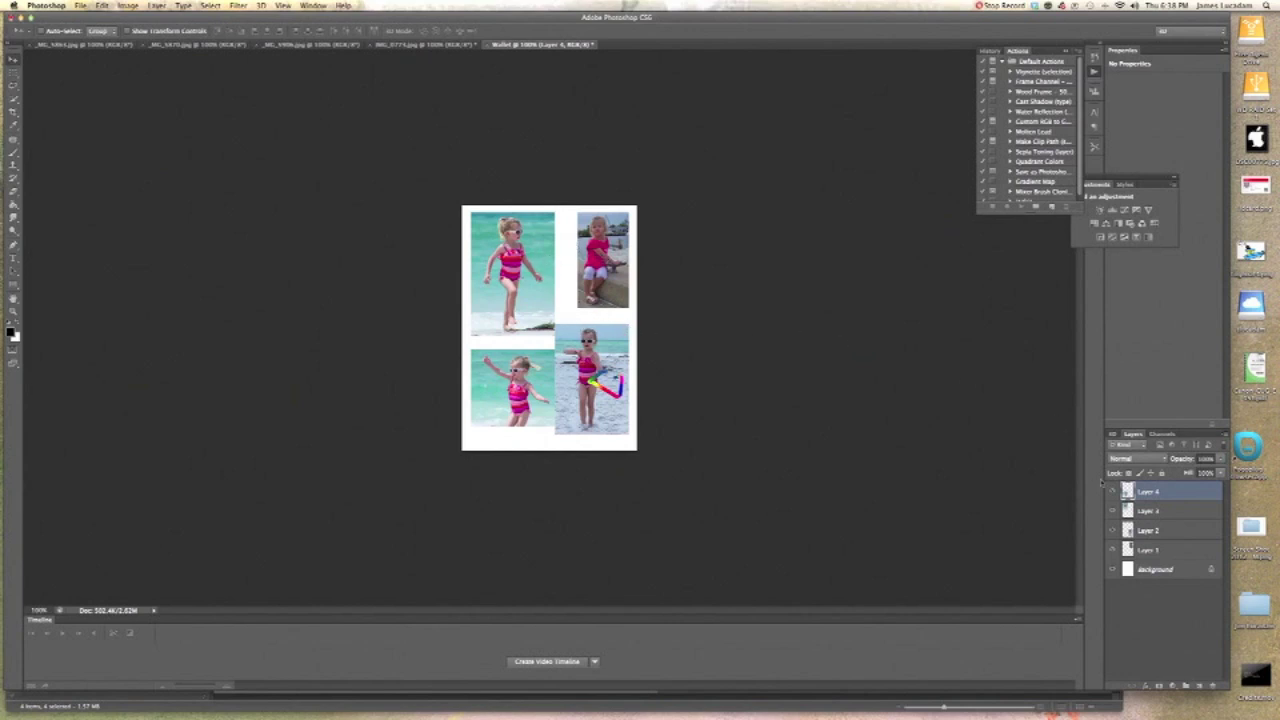
# Enlarge Layer 1's top-right photo from its bottom-left corner, then nudge it slightly left.
pyautogui.click(1155, 553)
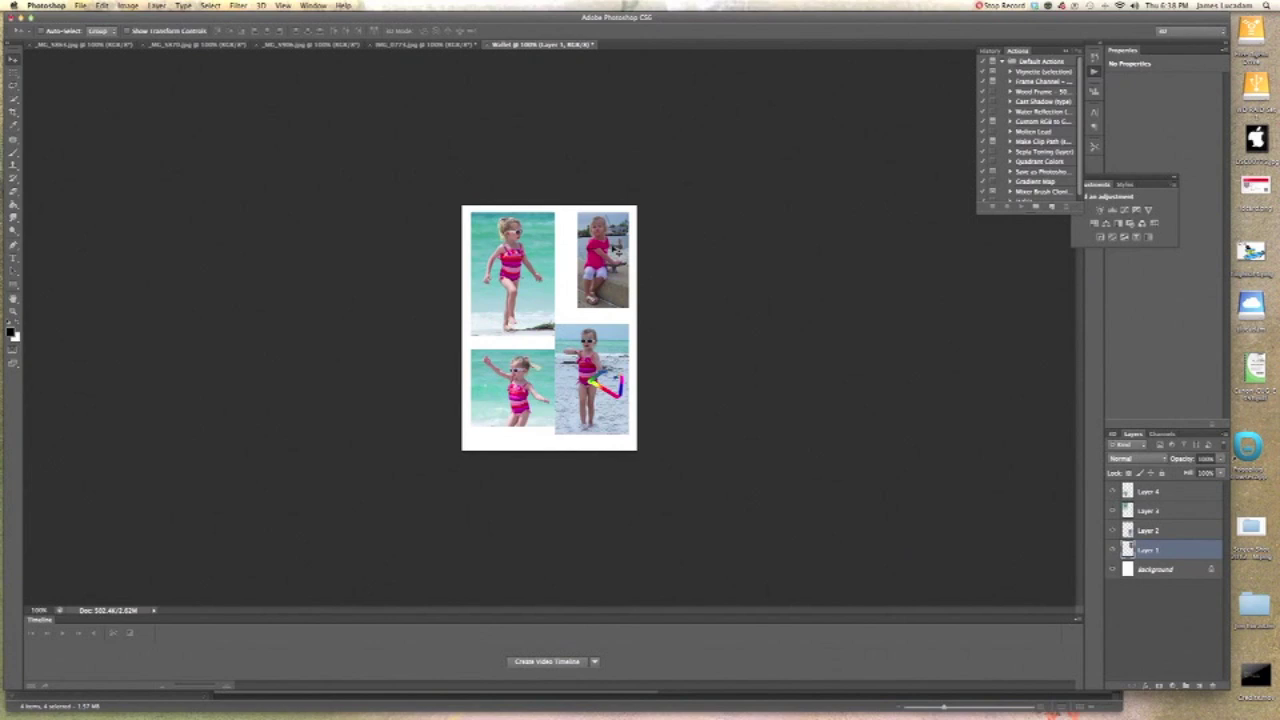
pyautogui.press('super+t')
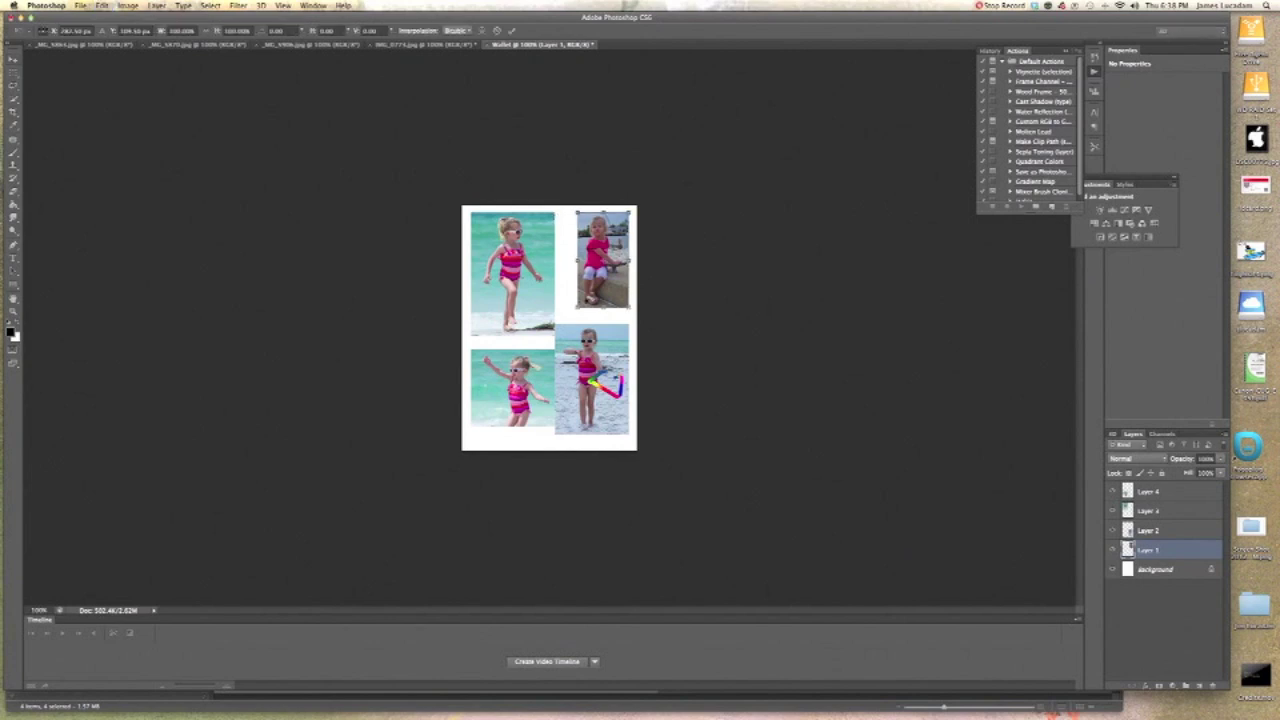
pyautogui.click(577, 308)
pyautogui.moveTo(577, 308); pyautogui.dragTo(560, 319)
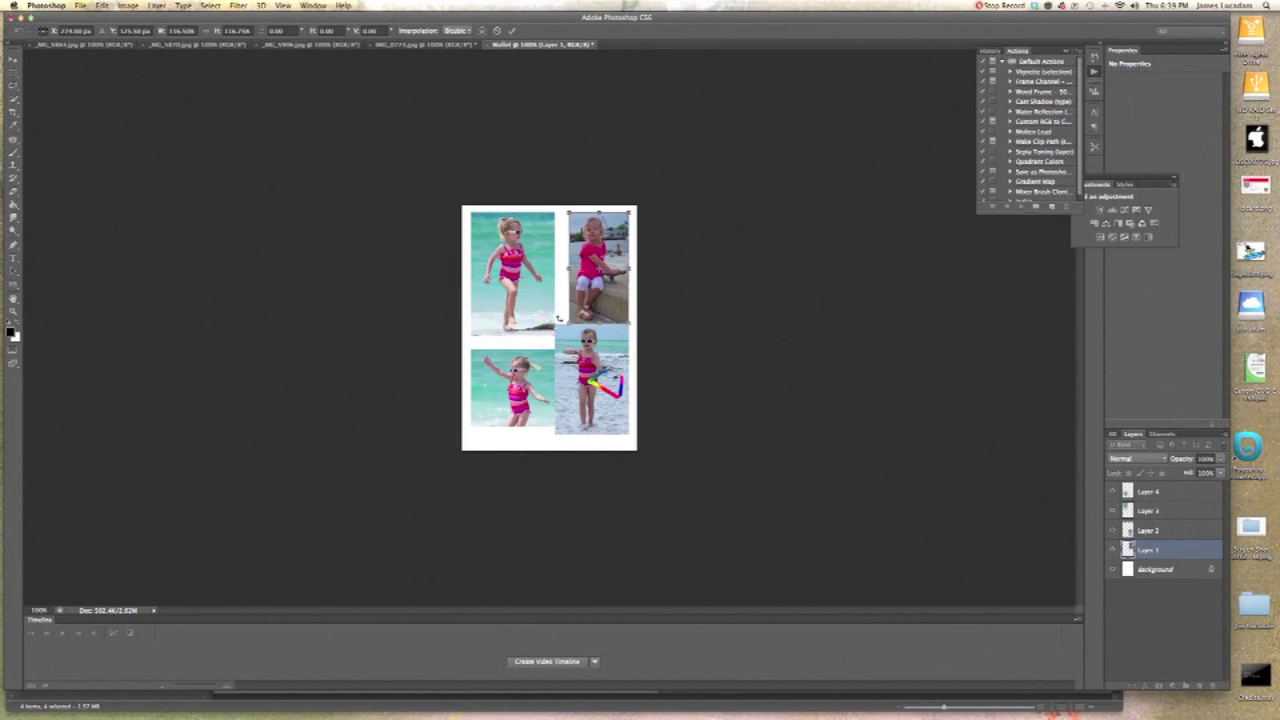
pyautogui.press('Return')
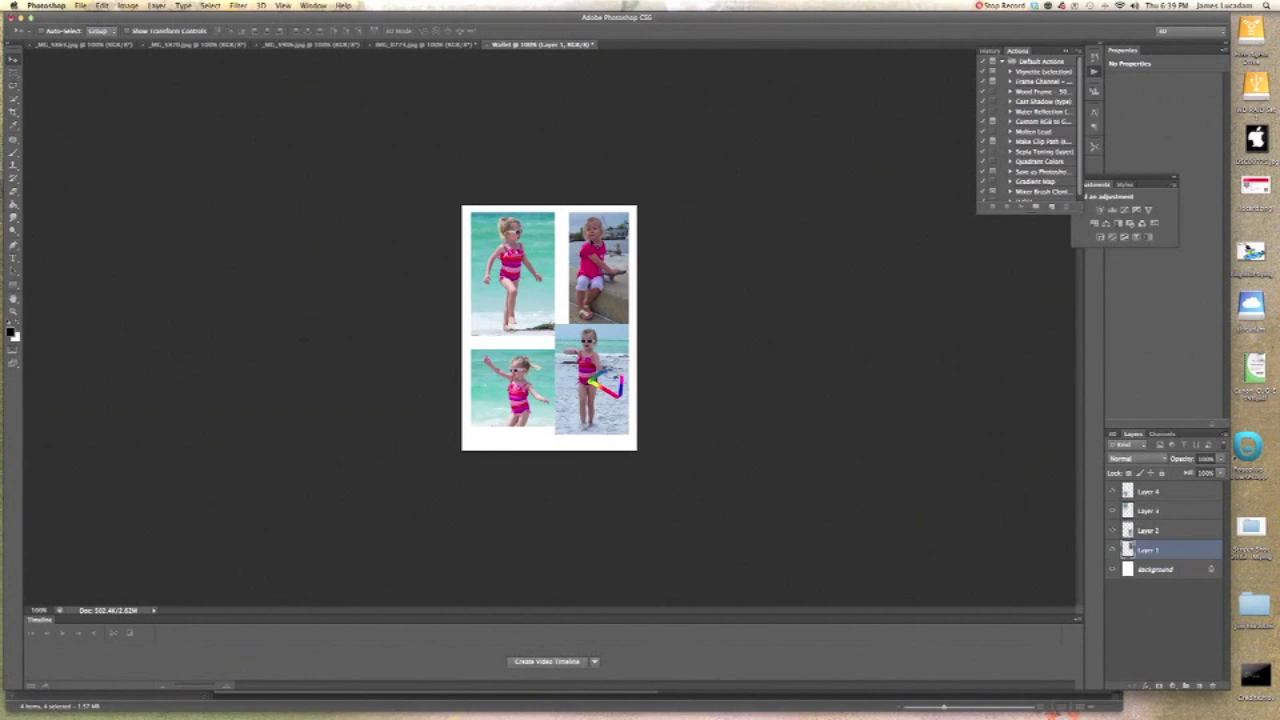
pyautogui.moveTo(591, 238); pyautogui.dragTo(592, 238)
# Select Layer 3 and move the top-left photo slightly down.
pyautogui.click(1146, 511)
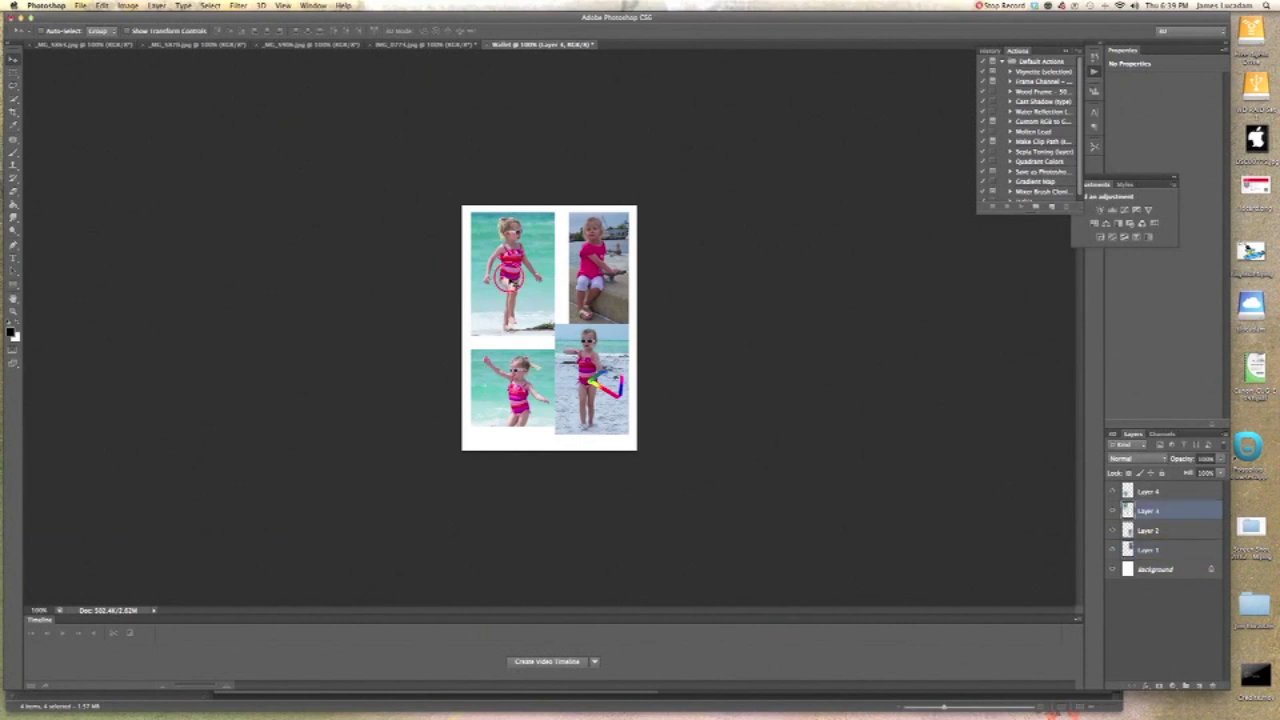
pyautogui.moveTo(510, 279); pyautogui.dragTo(511, 289)
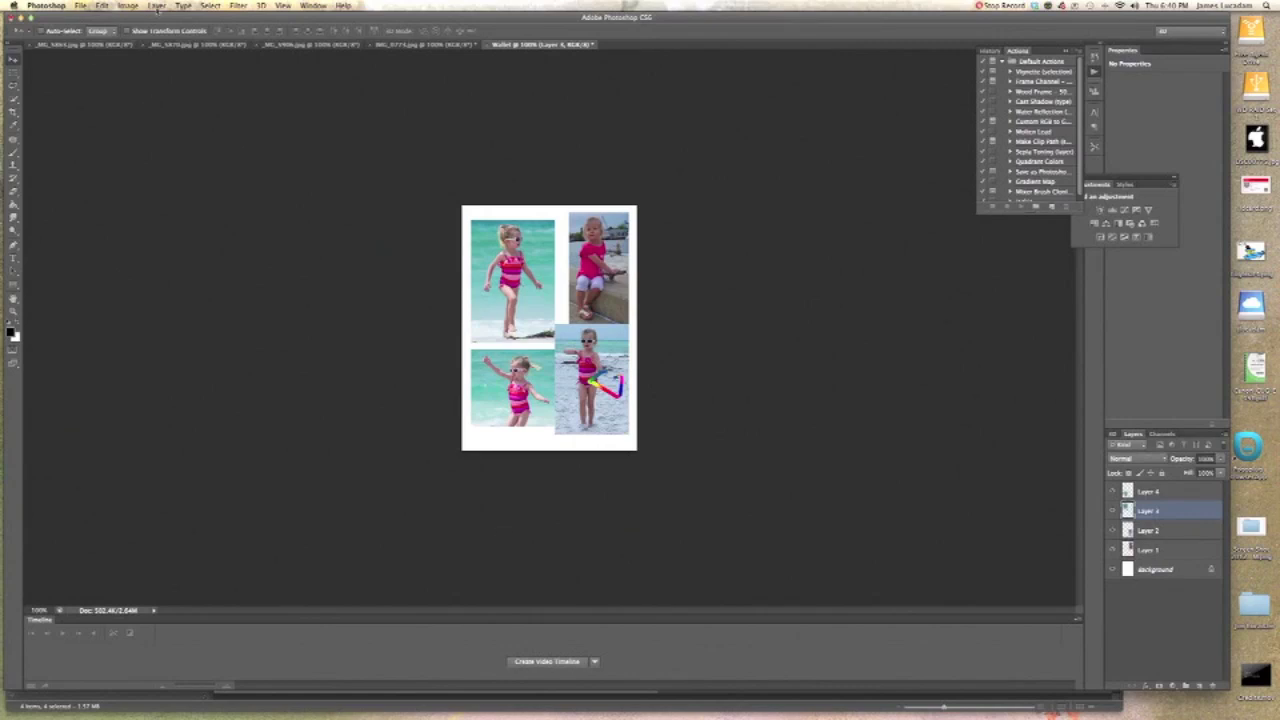
pyautogui.click(157, 7)
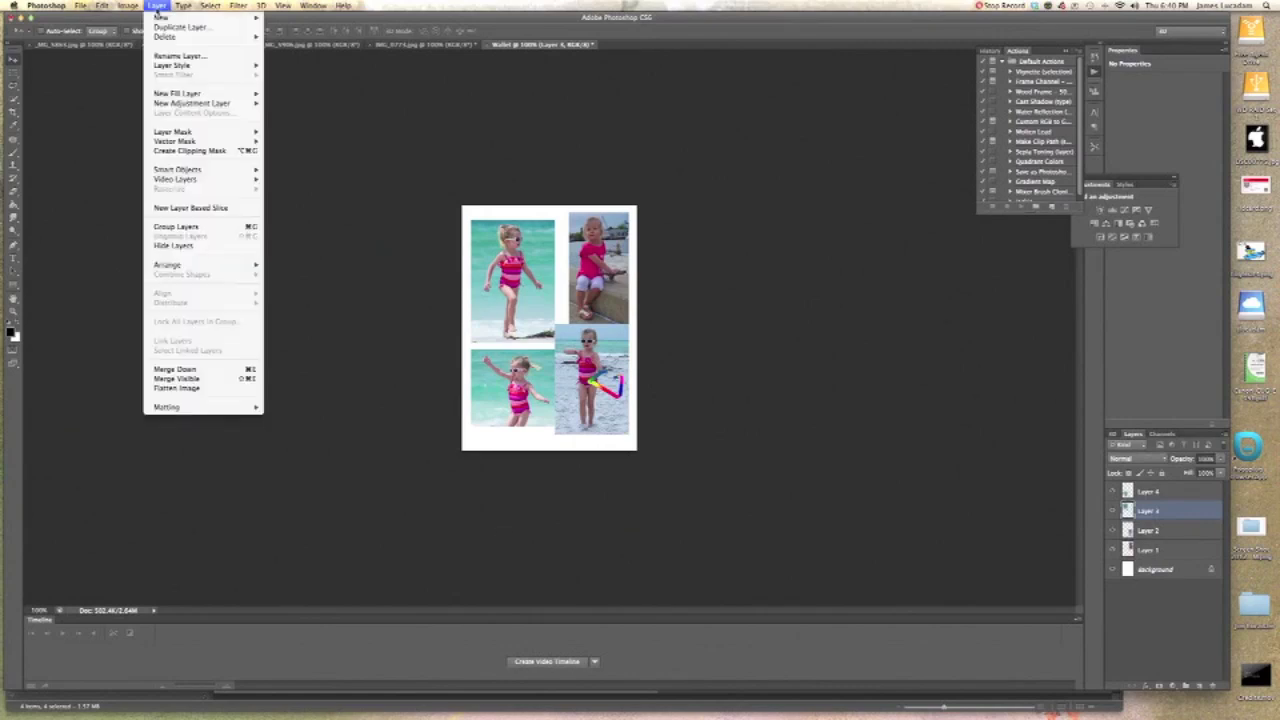
# Apply Layer > Flatten Image to merge the four photos into the Background.
pyautogui.click(172, 390)
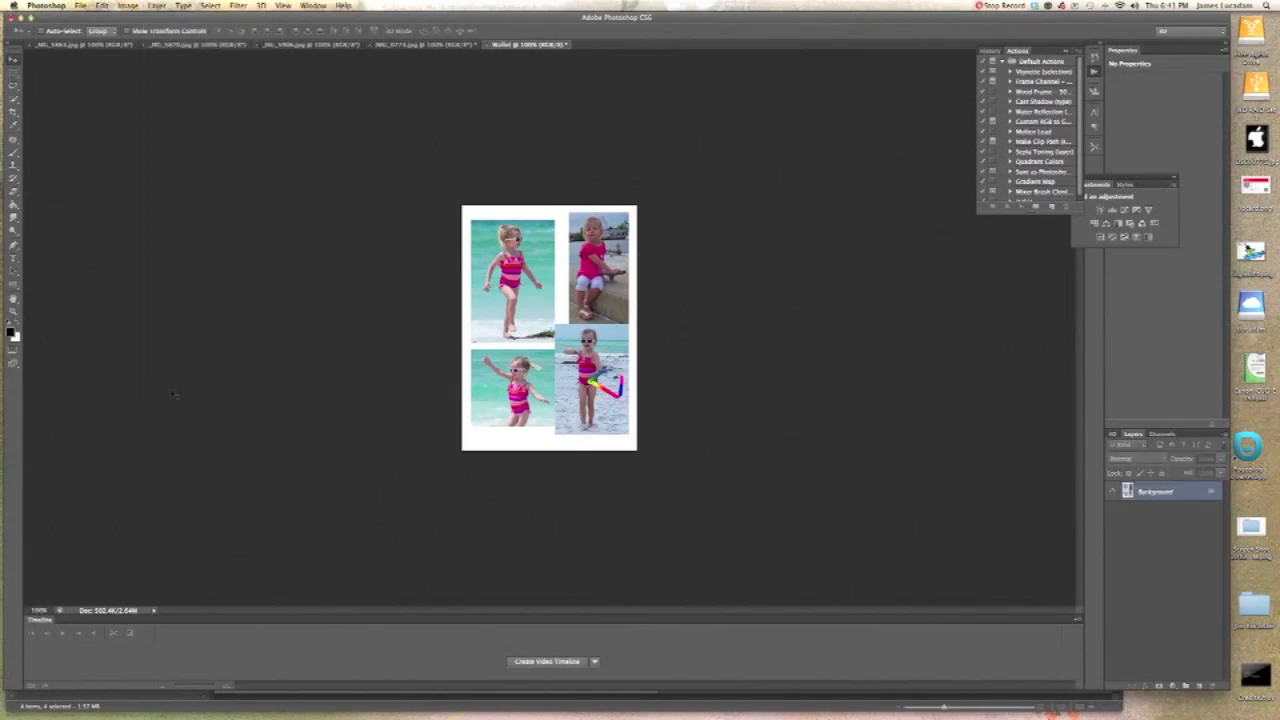